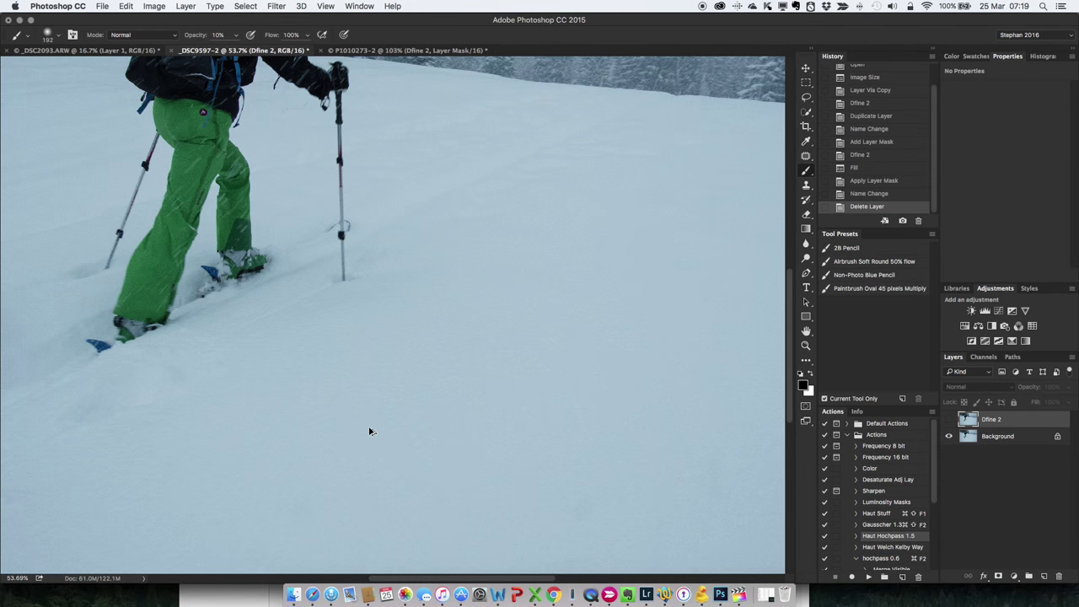
Step: Zoom the hiker photo to about 104% and pan across the boots, hooded figure, trees and sky
scroll(369, 431, up, 3)
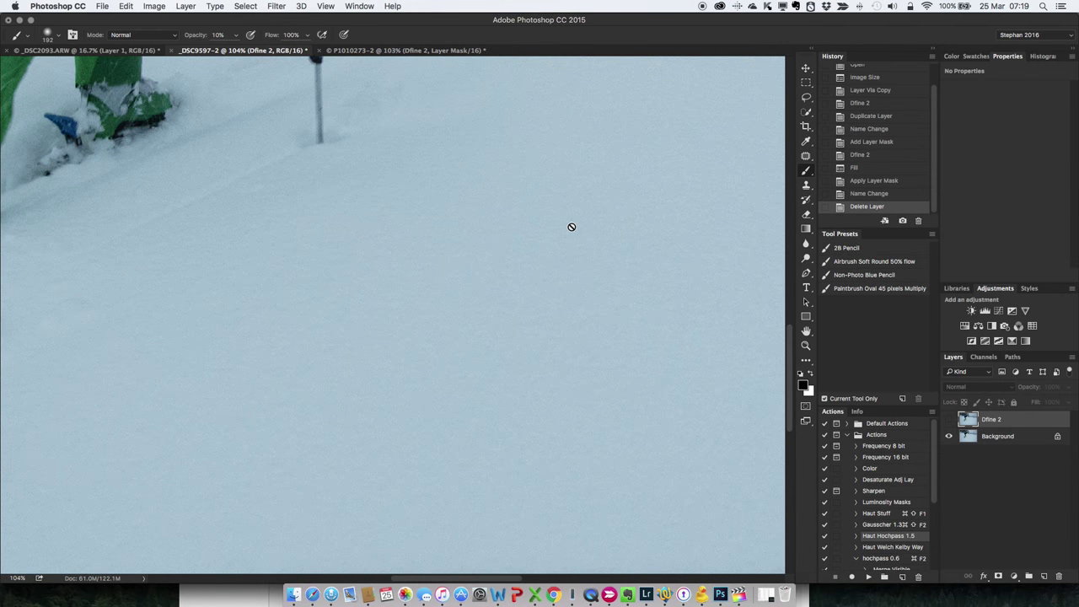
mouse_move(178, 181)
mouse_down()
mouse_move(366, 382)
mouse_move(445, 448)
mouse_up()
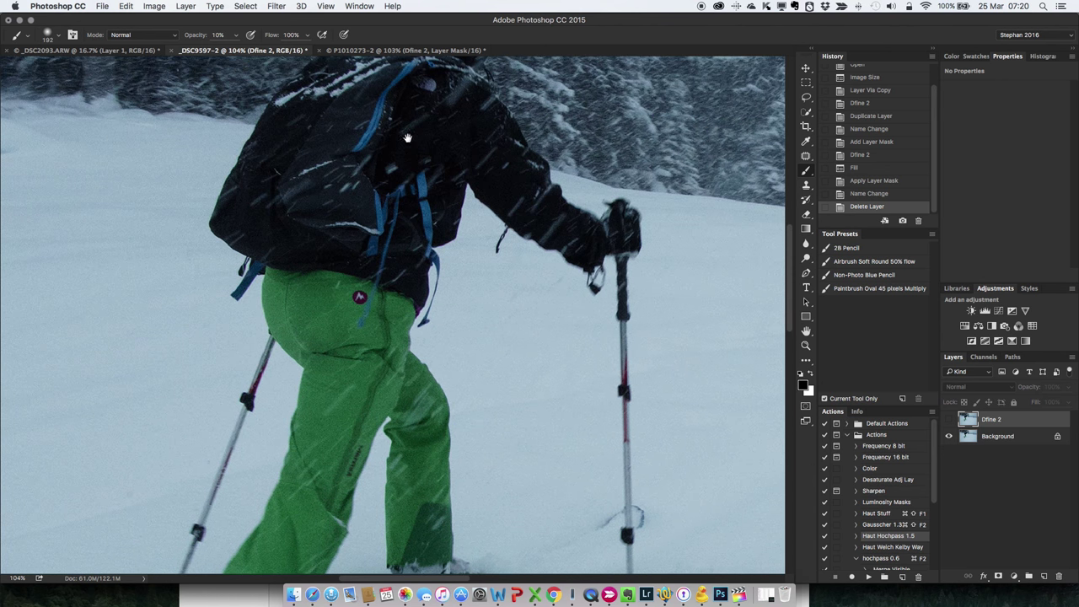
drag(410, 143, 416, 344)
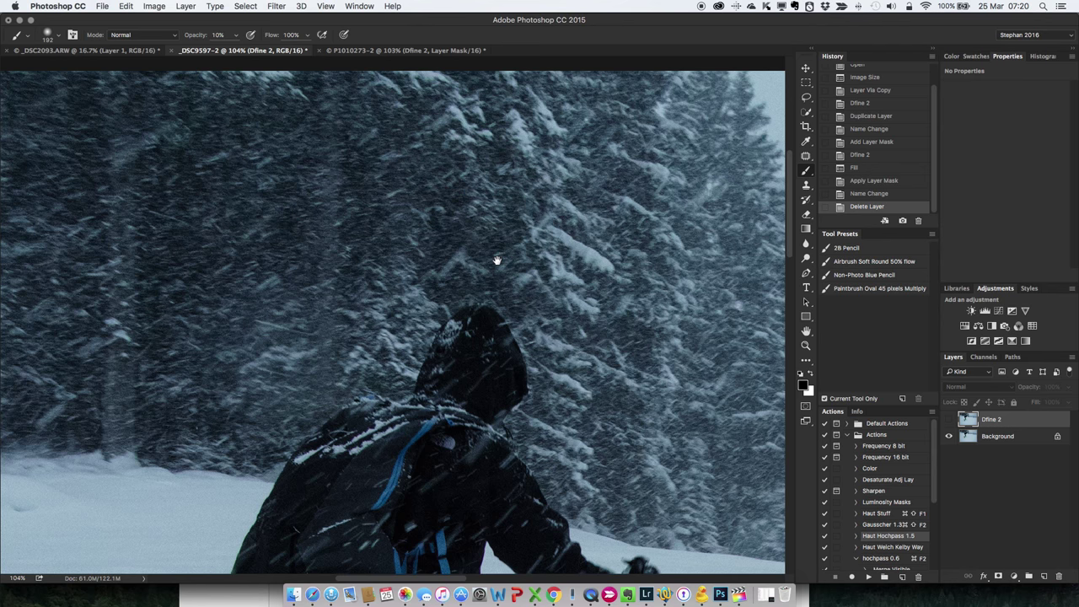
scroll(489, 338, up, 2)
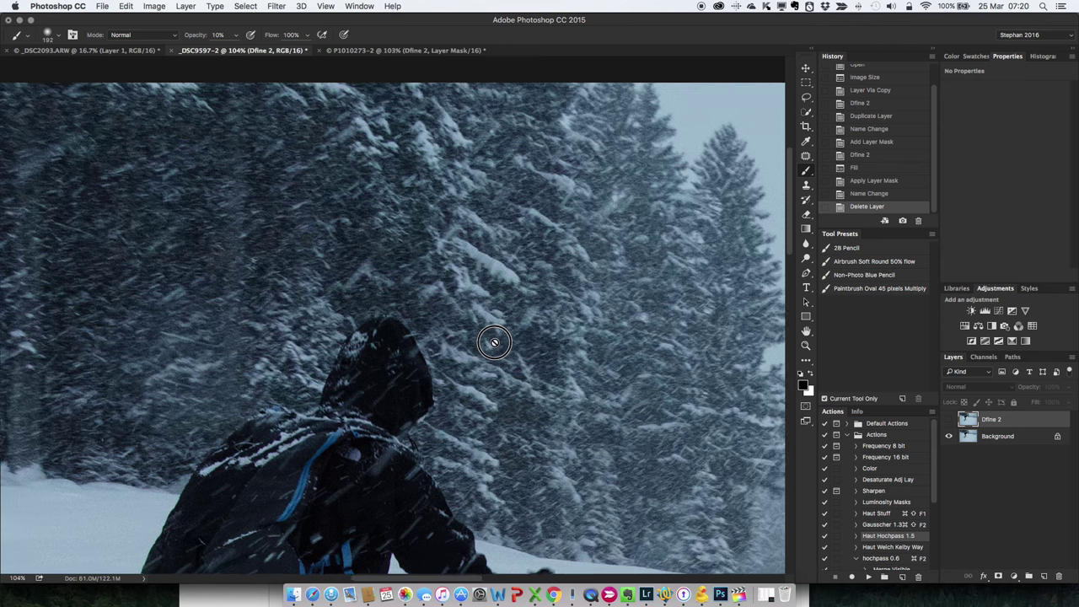
scroll(481, 337, right, 5)
scroll(505, 320, right, 5)
scroll(523, 295, right, 5)
scroll(426, 278, right, 5)
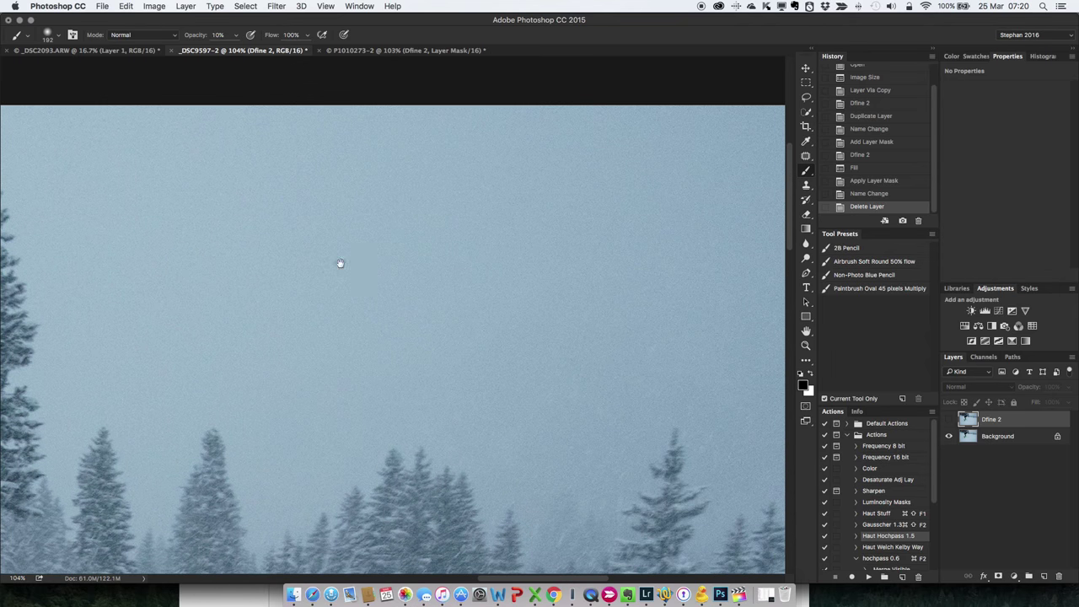
scroll(339, 262, right, 3)
scroll(225, 241, down, 1)
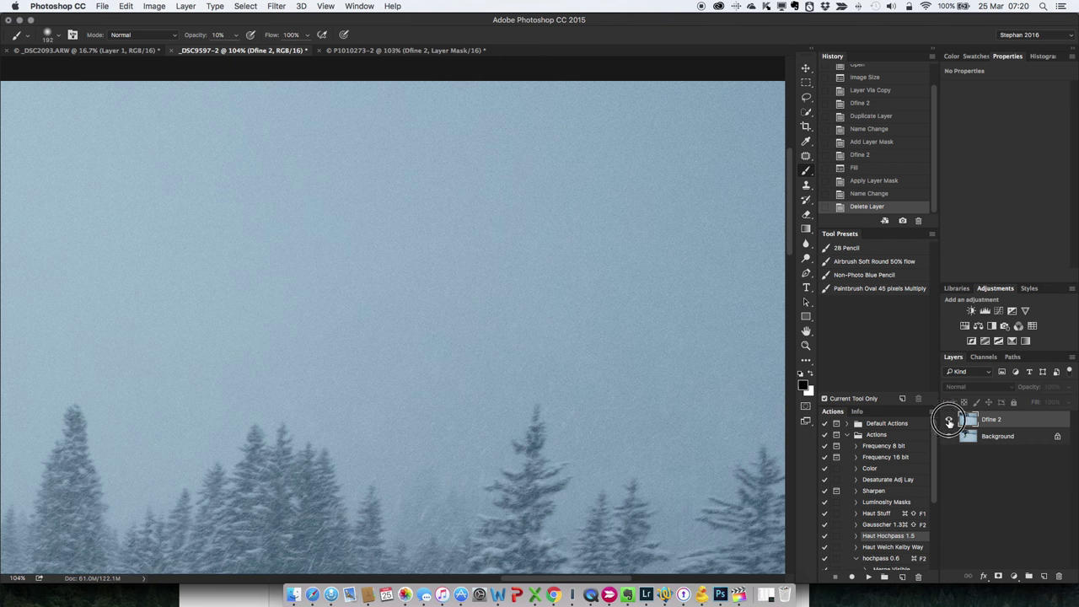
Step: Toggle the Dfine 2 layer while panning over the snowy slope, skier's legs and backpack
click(948, 419)
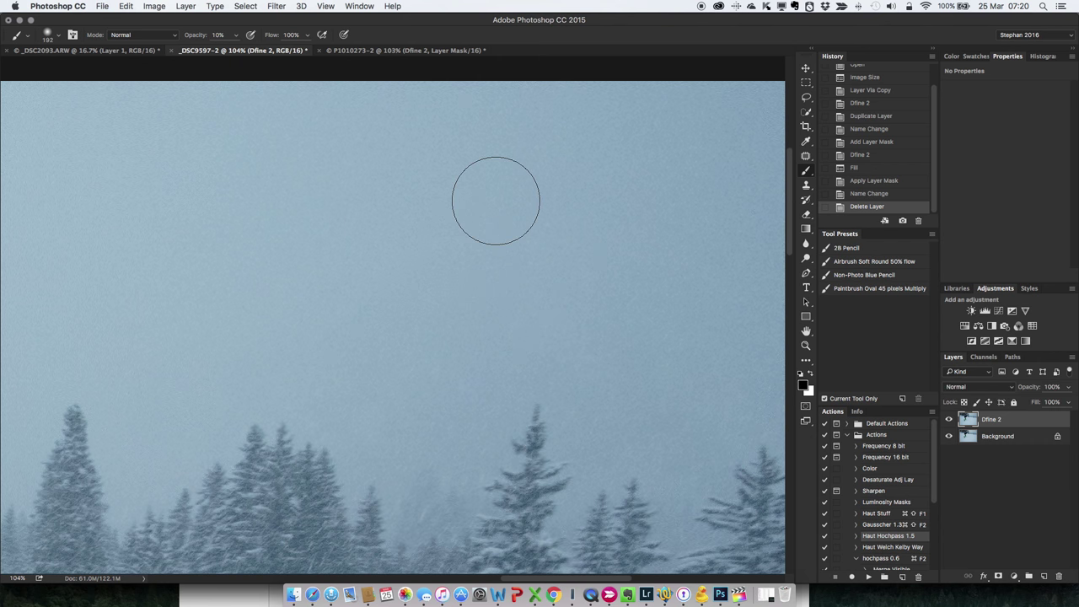
drag(479, 239, 481, 115)
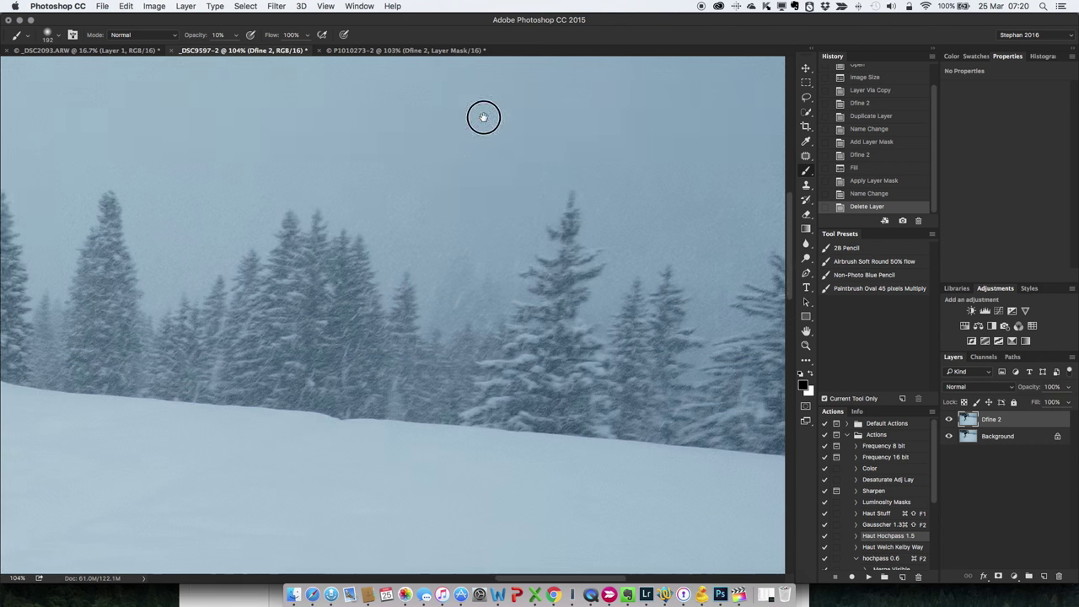
mouse_move(380, 279)
mouse_down()
mouse_move(494, 137)
mouse_move(563, 100)
mouse_up()
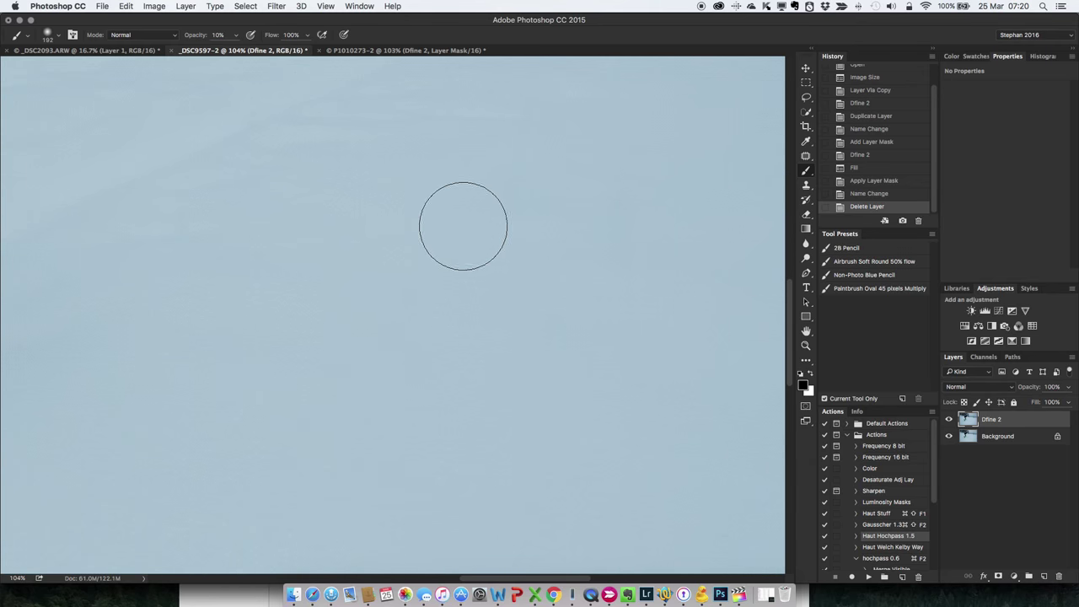
mouse_move(373, 296)
mouse_down()
mouse_move(424, 239)
mouse_move(437, 202)
mouse_move(542, 227)
mouse_up()
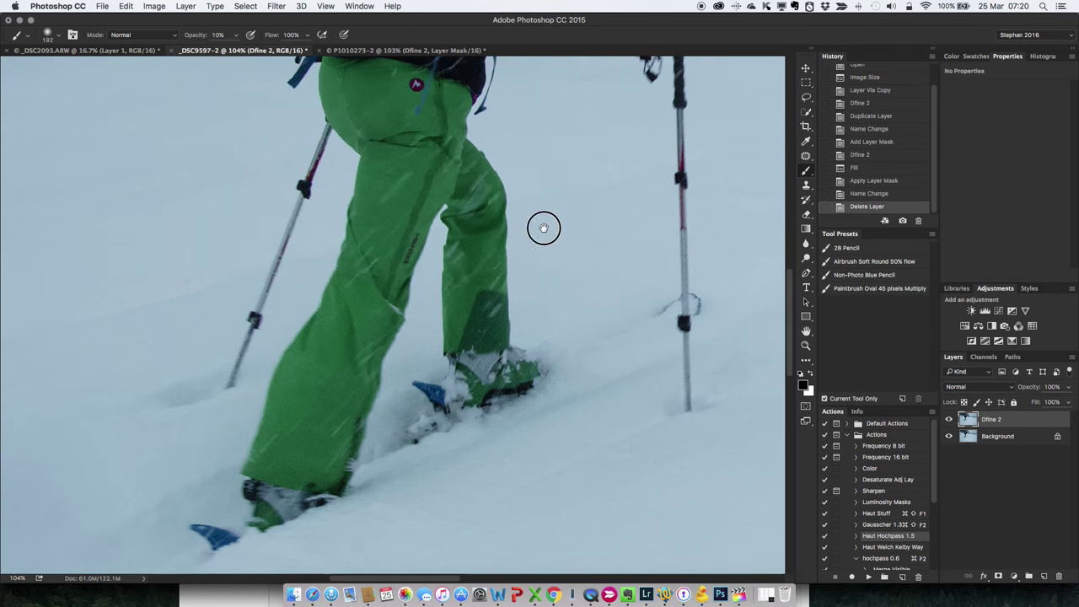
drag(506, 127, 505, 207)
drag(497, 168, 505, 270)
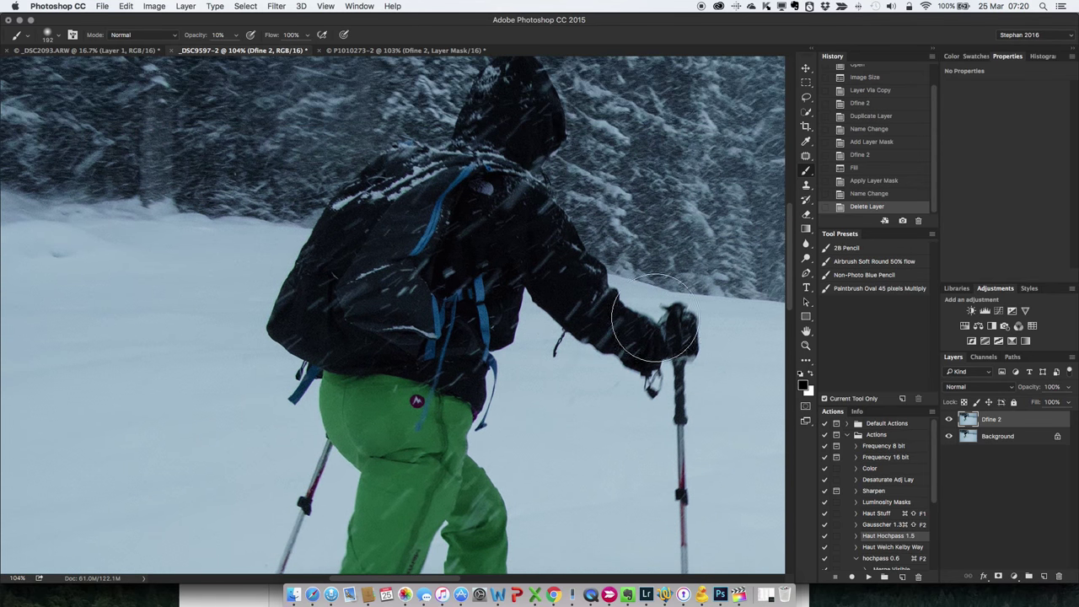
click(949, 420)
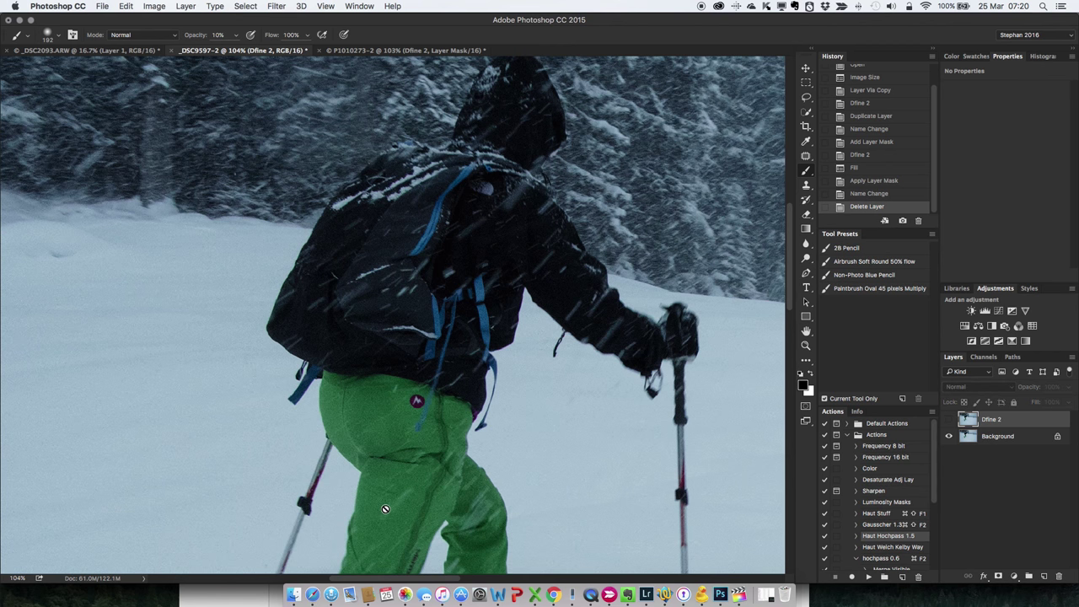
Step: Compare the sky with the Dfine 2 layer on and off, leaving it hidden
click(950, 420)
scroll(505, 295, up, 5)
scroll(506, 295, right, 5)
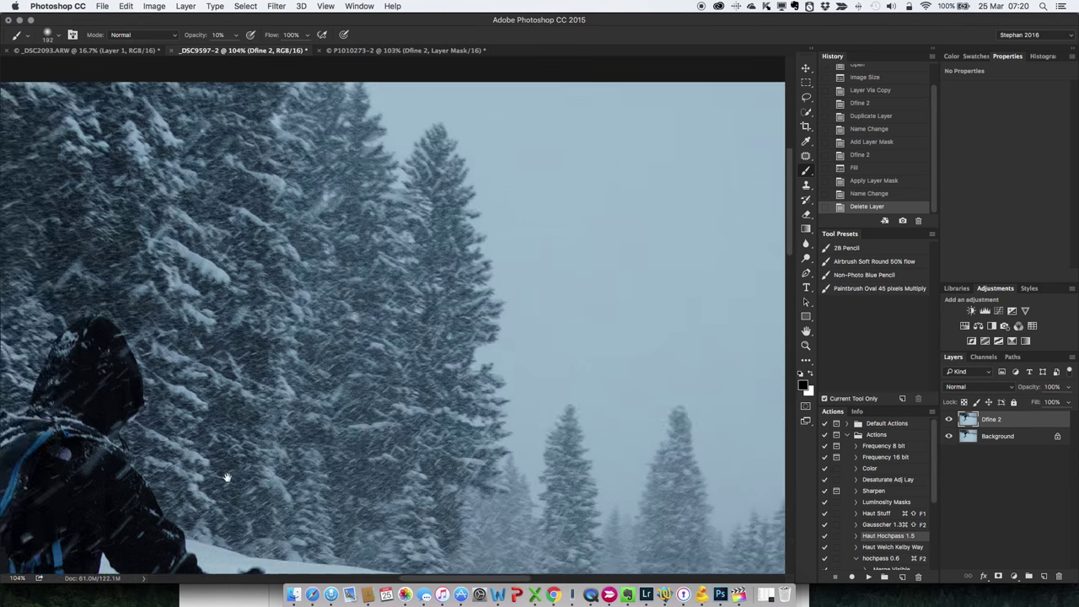
scroll(134, 345, up, 3)
scroll(144, 337, down, 3)
scroll(380, 342, right, 5)
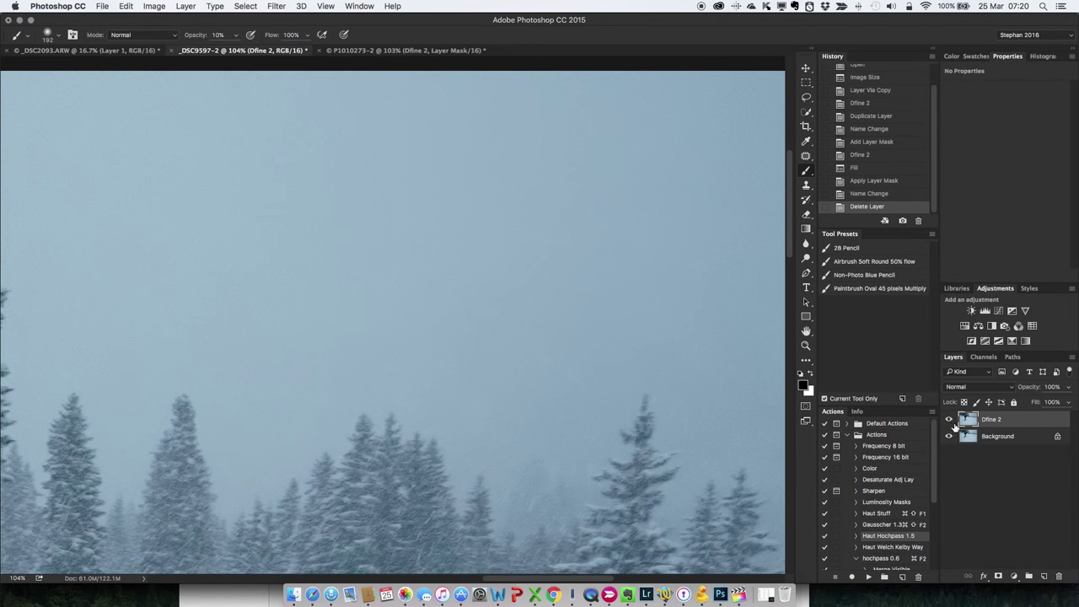
click(949, 420)
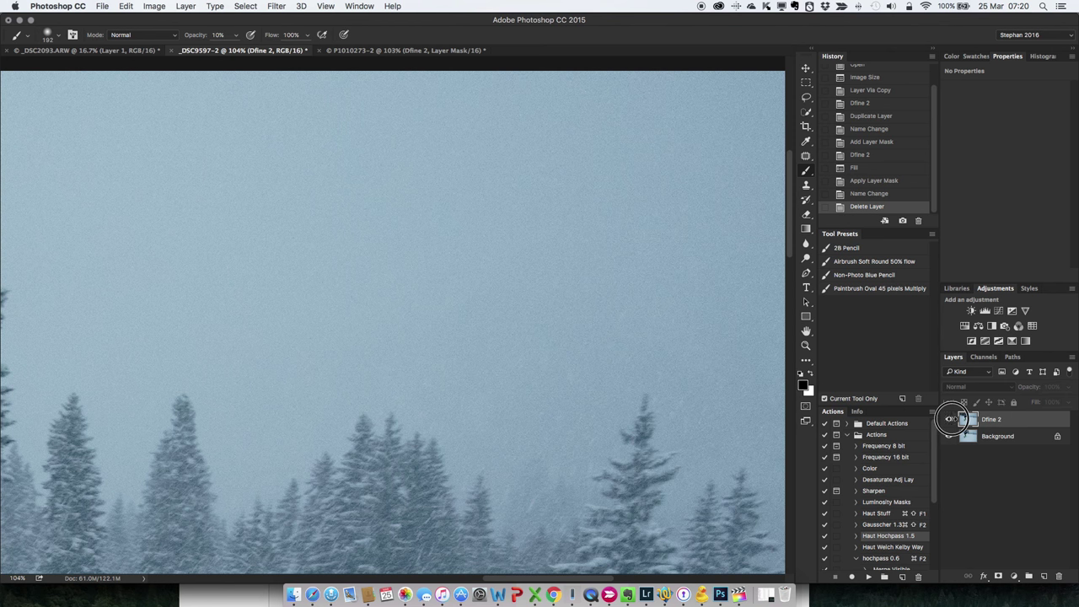
click(948, 419)
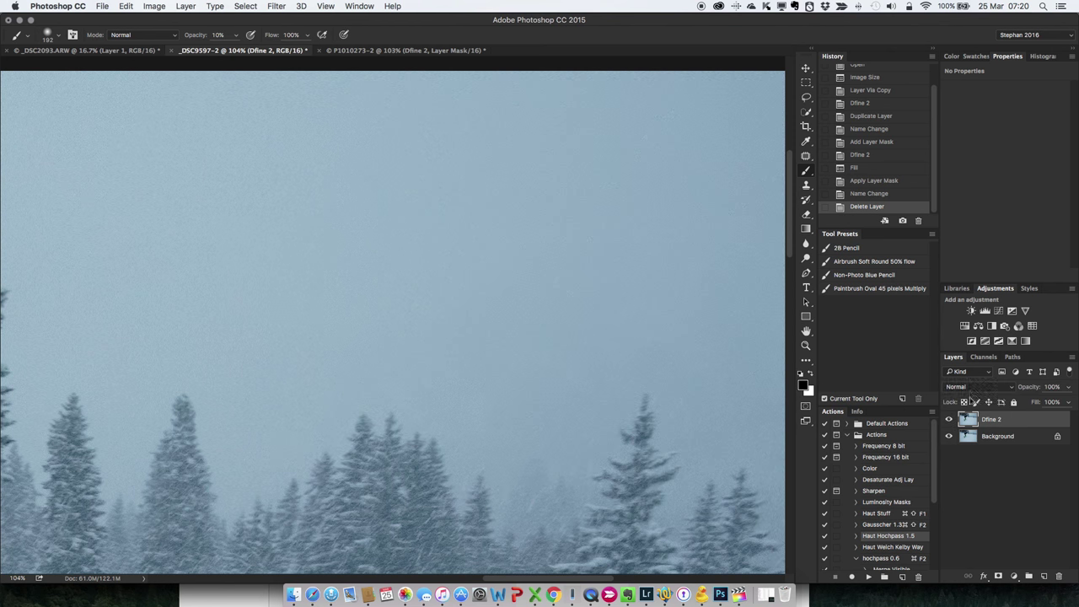
click(948, 419)
Step: Duplicate the Background layer with Cmd+J and run Filter > Nik Collection > Dfine 2 on the copy
click(965, 438)
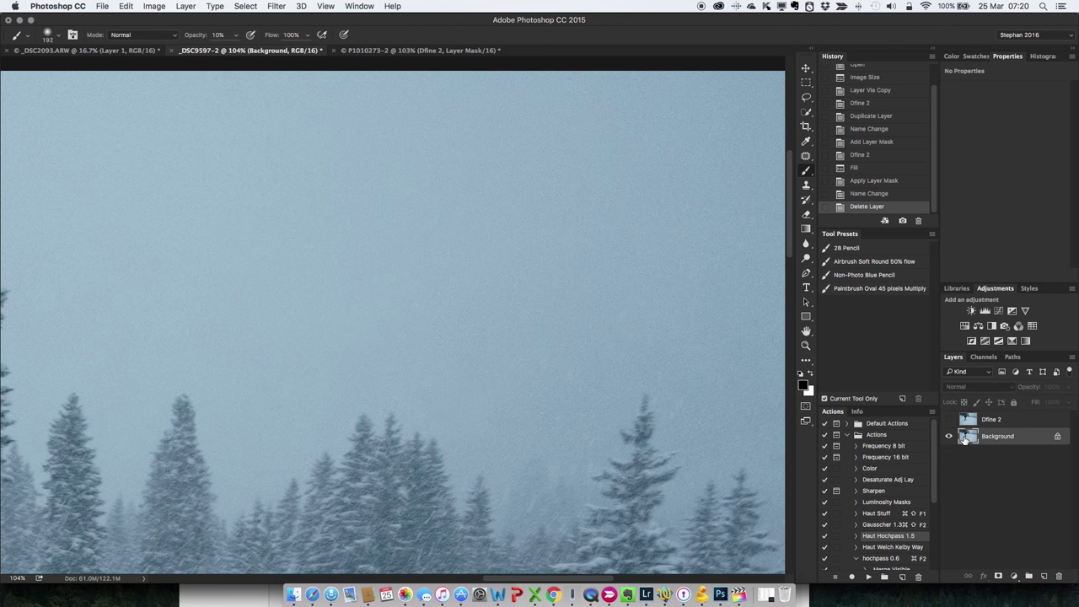
key(super+j)
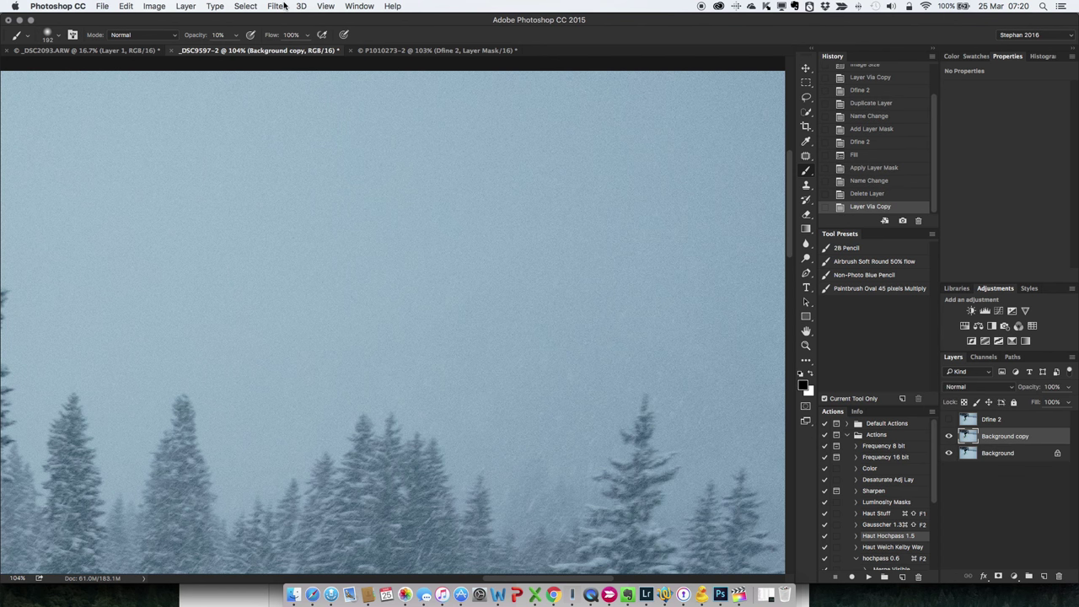
click(277, 7)
mouse_move(334, 257)
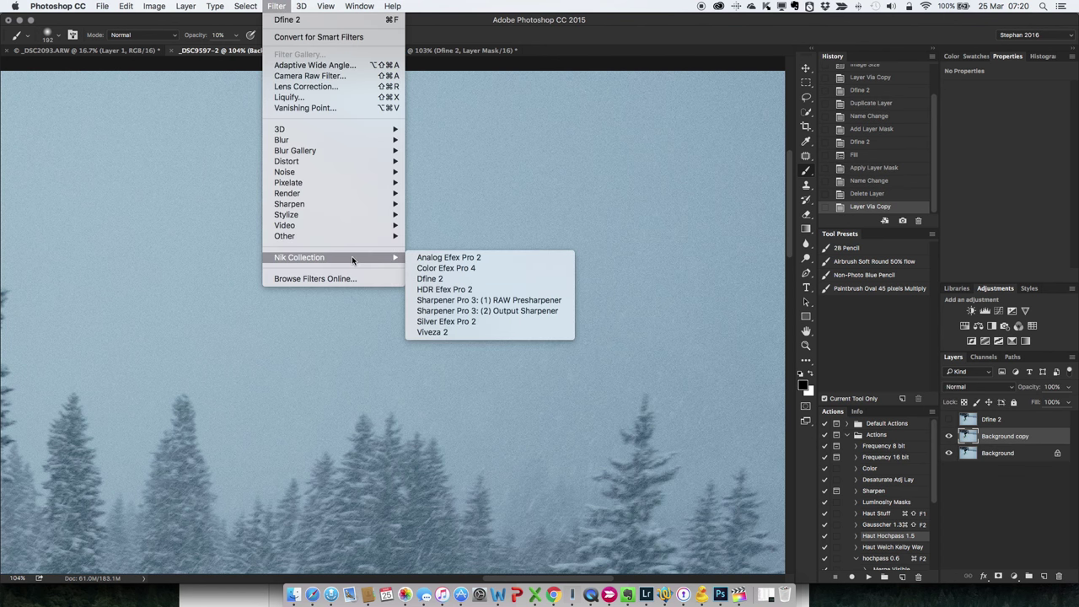
click(444, 278)
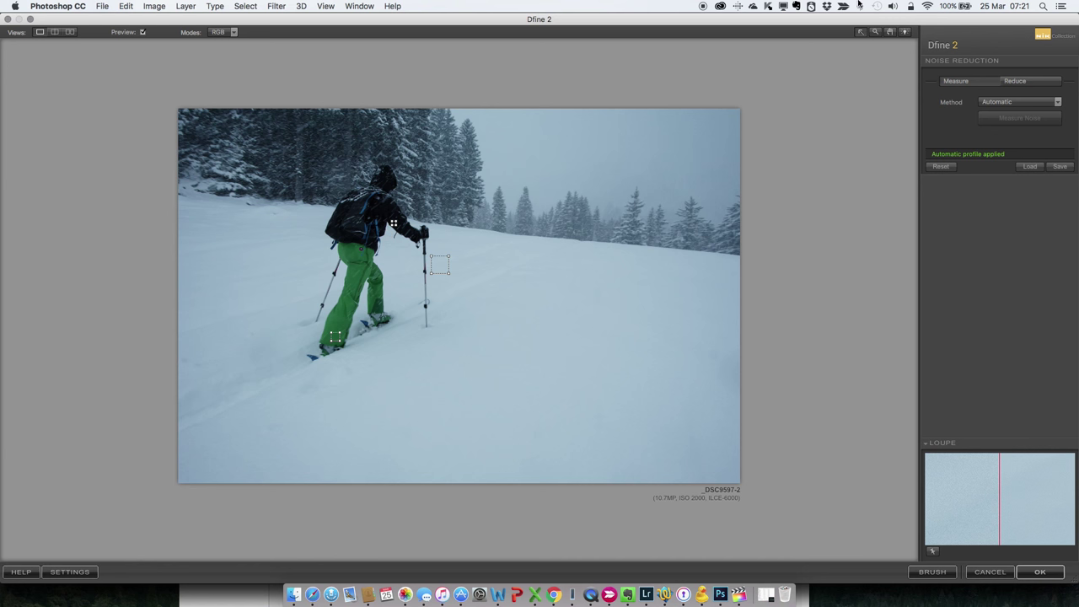
Step: View a 100% split before/after preview with the divider on the skier's backpack, then fit
click(877, 34)
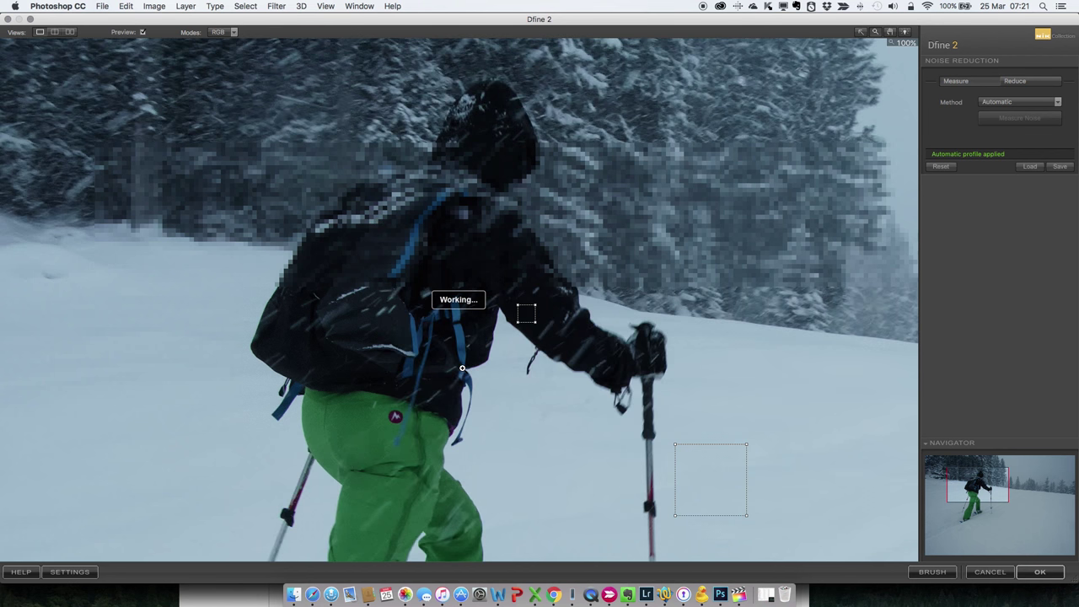
click(54, 31)
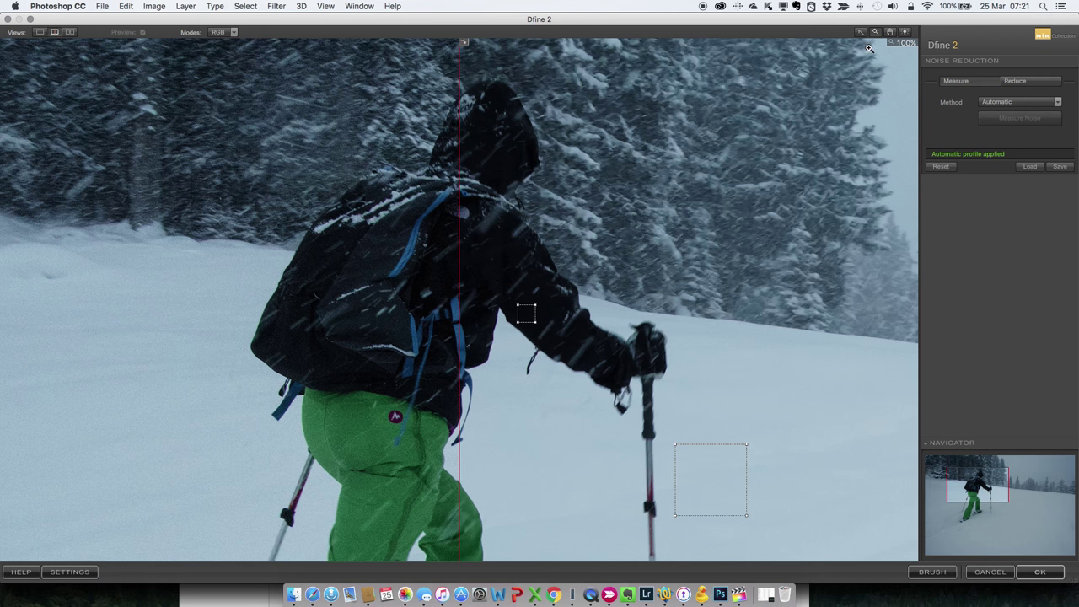
click(889, 31)
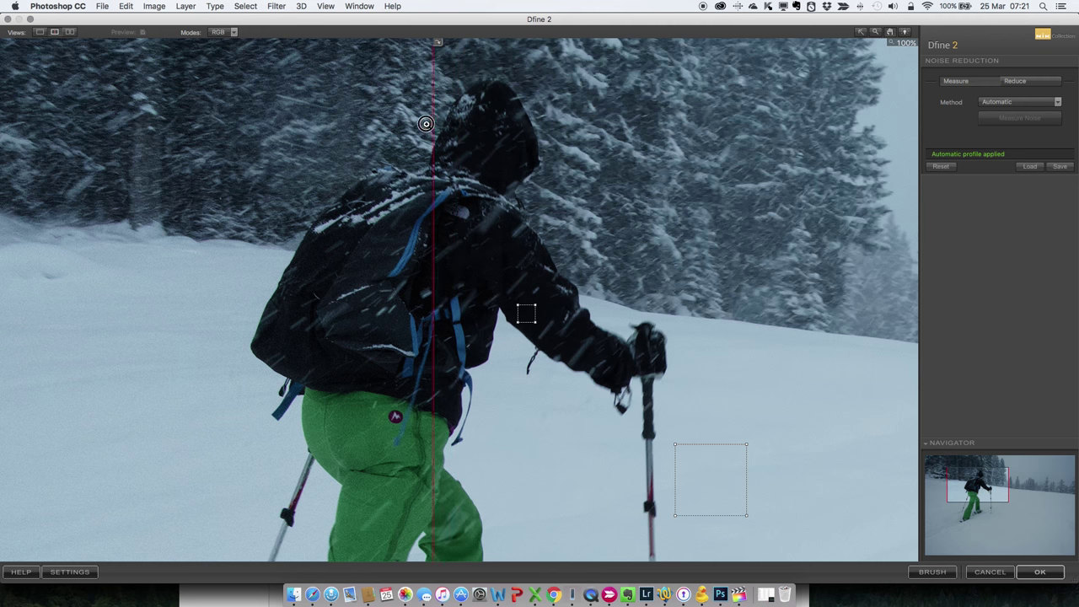
drag(460, 112, 372, 136)
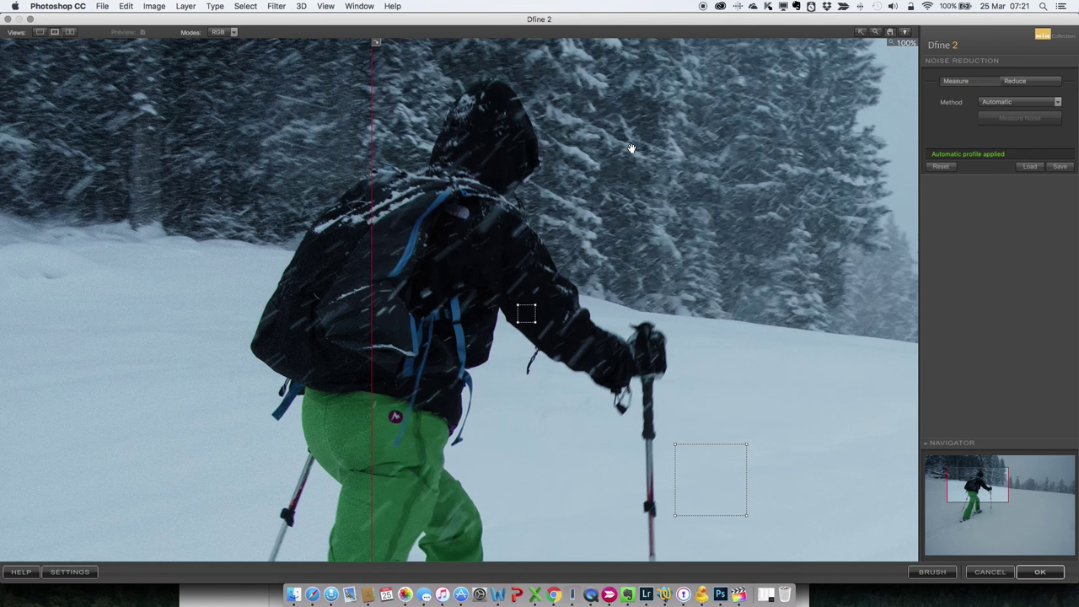
click(874, 31)
alt+click(627, 181)
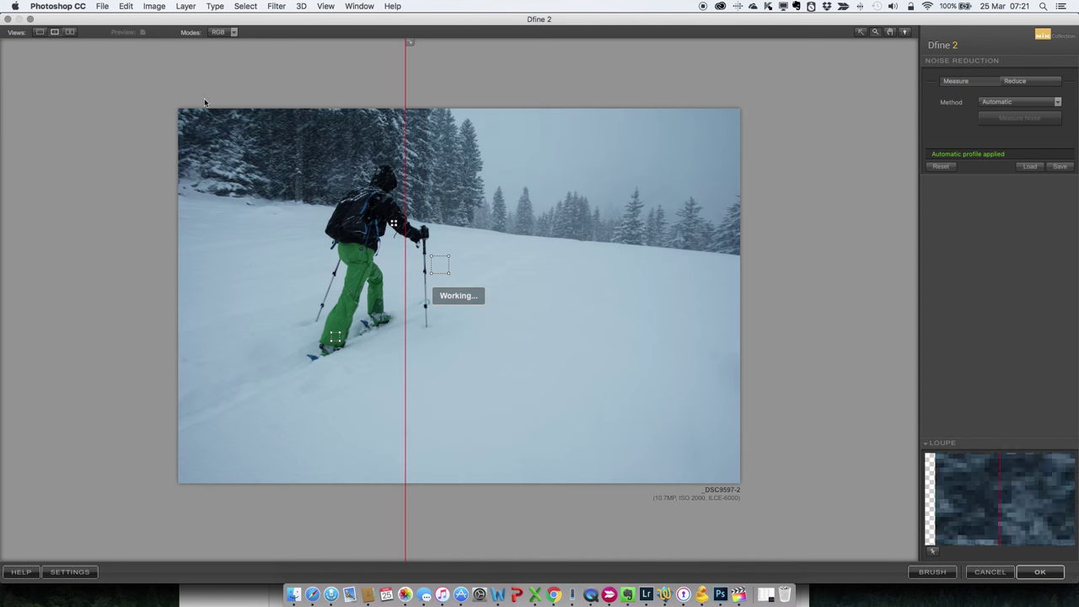
Step: Inspect the Contrast Noise Mask, switch to single view, and return Modes to RGB
click(235, 32)
click(245, 143)
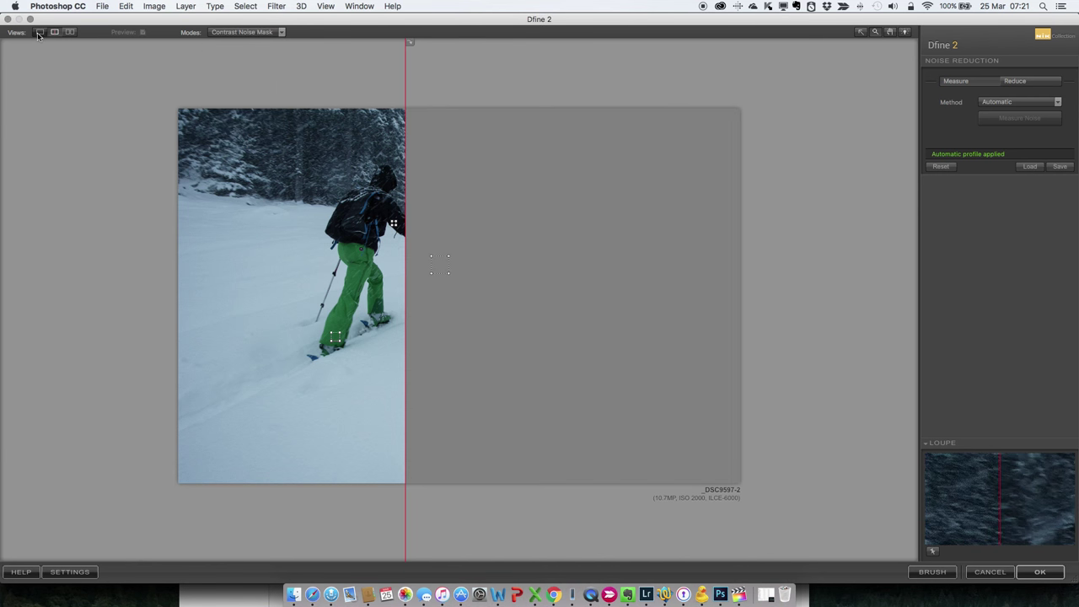
click(40, 32)
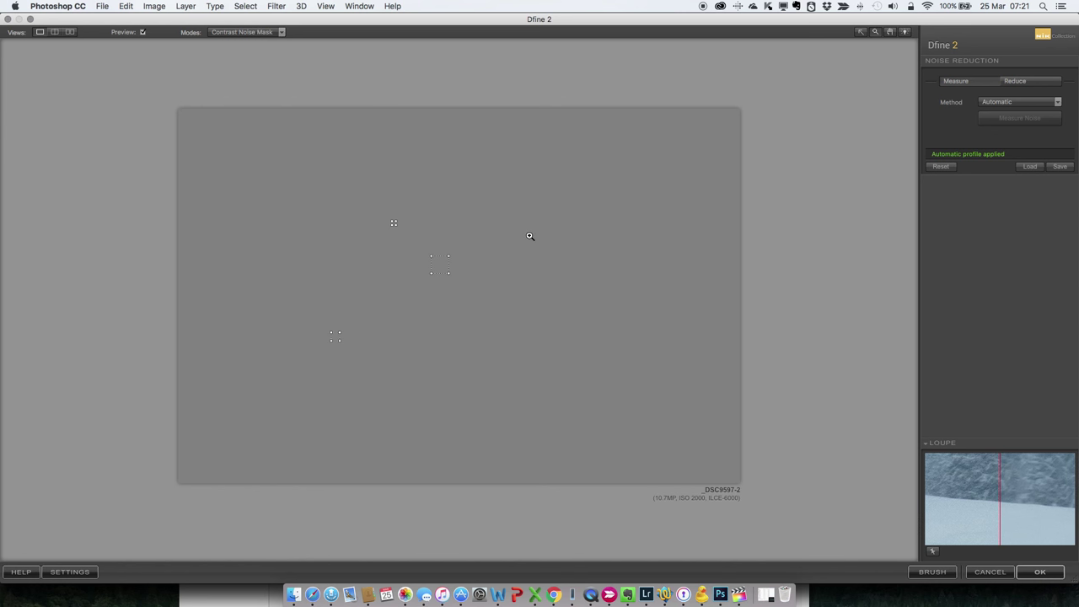
click(241, 32)
click(241, 47)
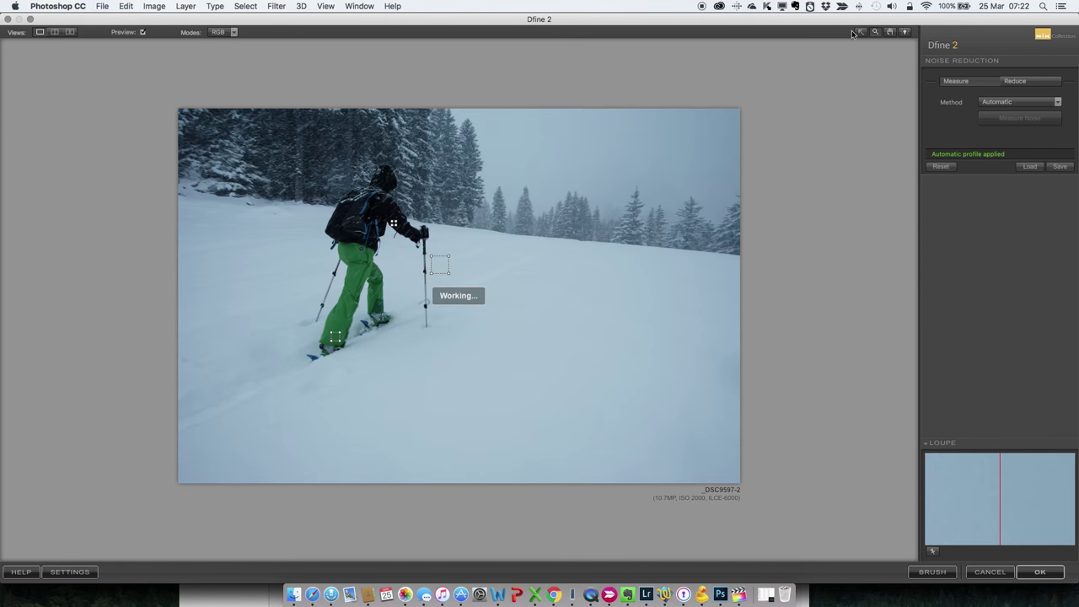
Step: Switch Reduce to control points and place a small control point in the upper-right sky
click(1020, 81)
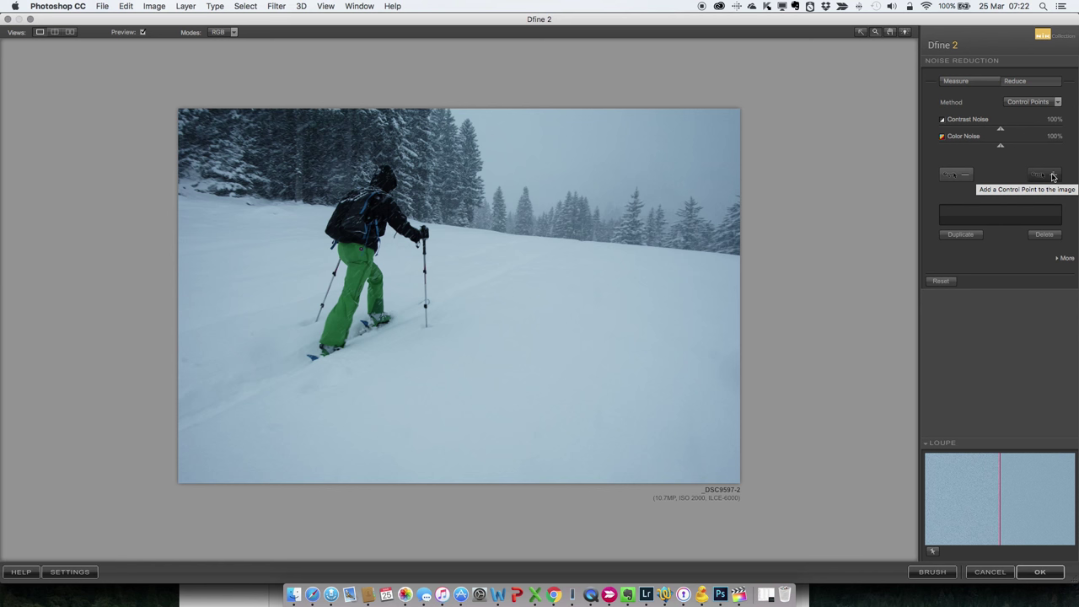
click(1052, 176)
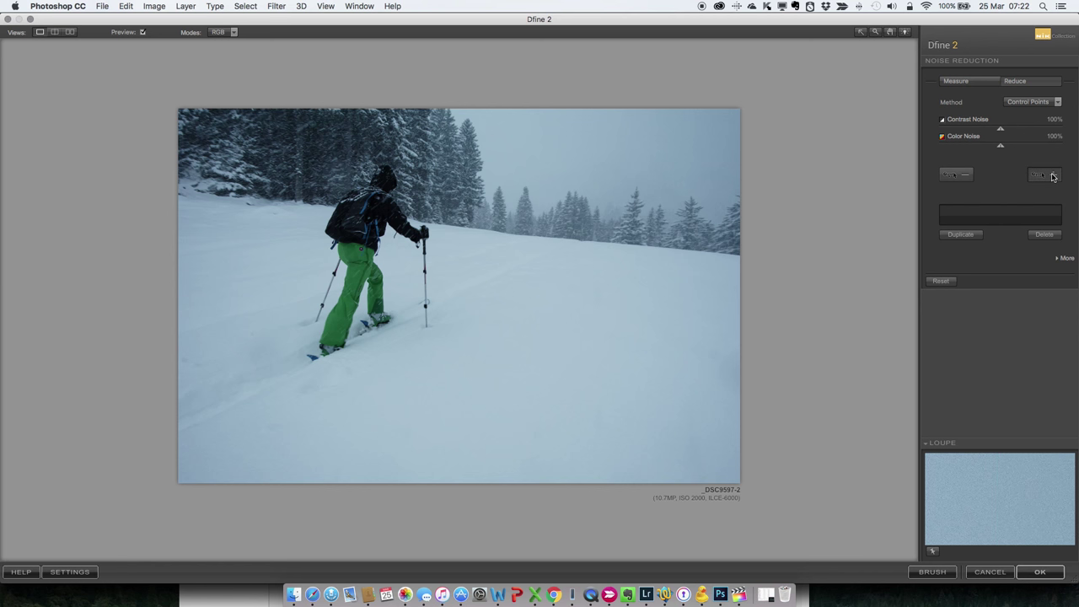
click(683, 149)
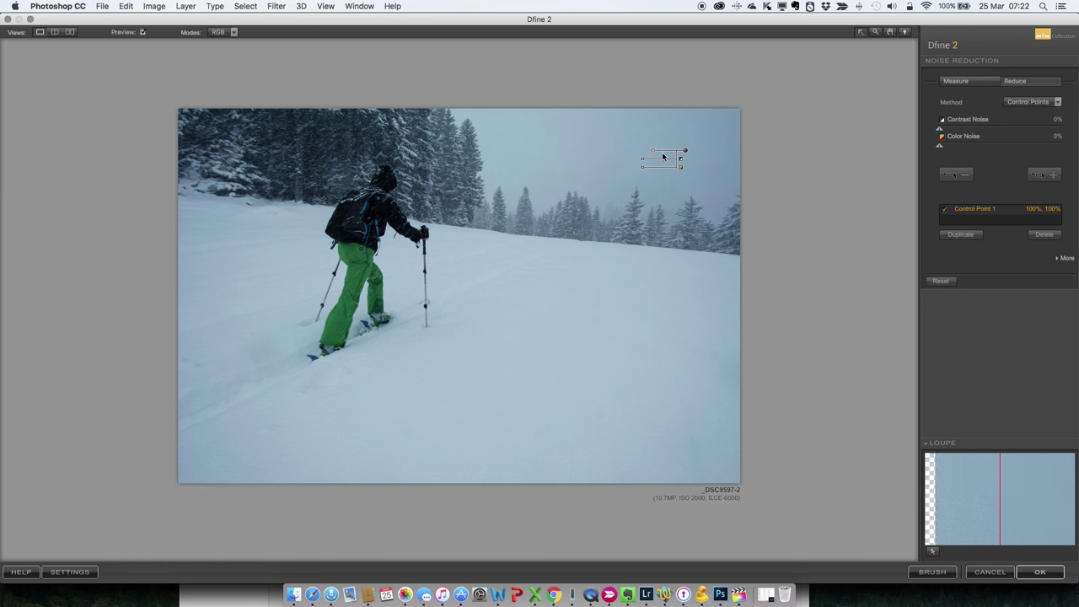
mouse_move(651, 155)
mouse_down()
mouse_move(663, 157)
mouse_move(530, 154)
mouse_up()
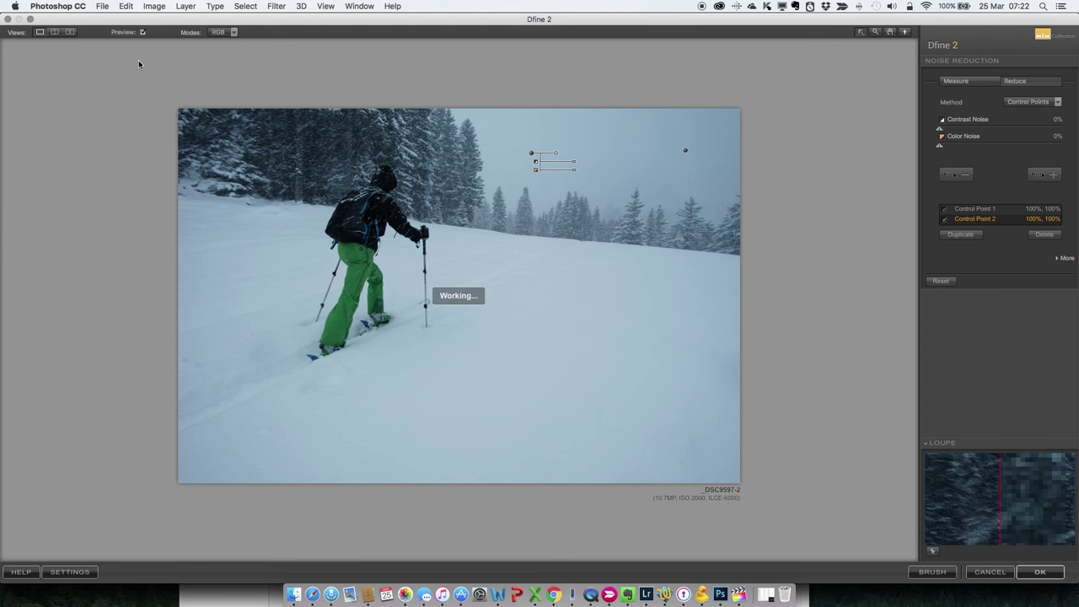
click(224, 32)
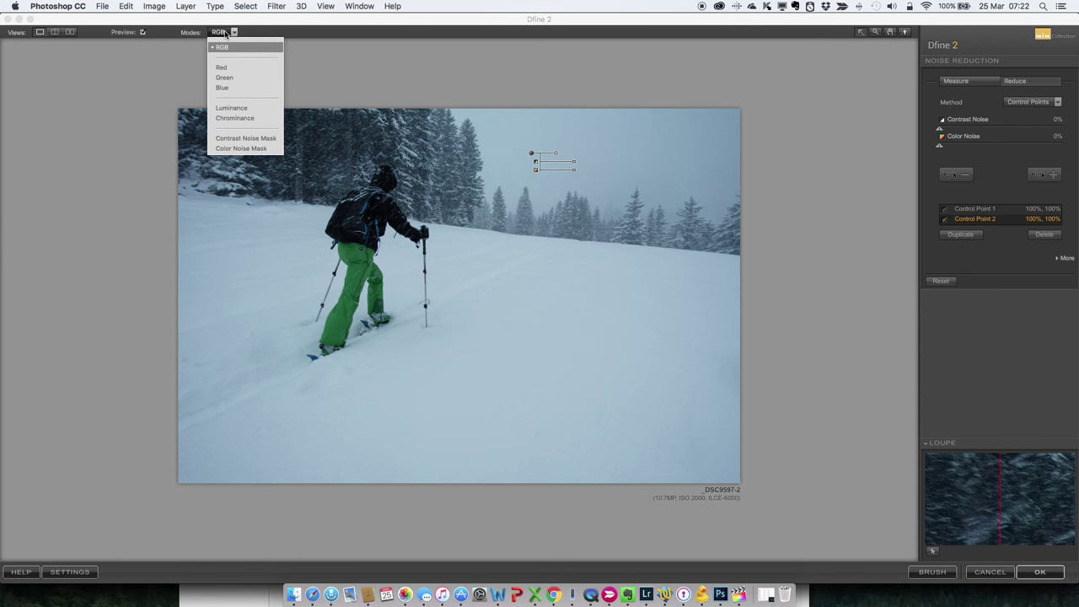
Step: Show the Contrast Noise Mask and fine-tune the sizes of sky control points 1 and 2
click(254, 135)
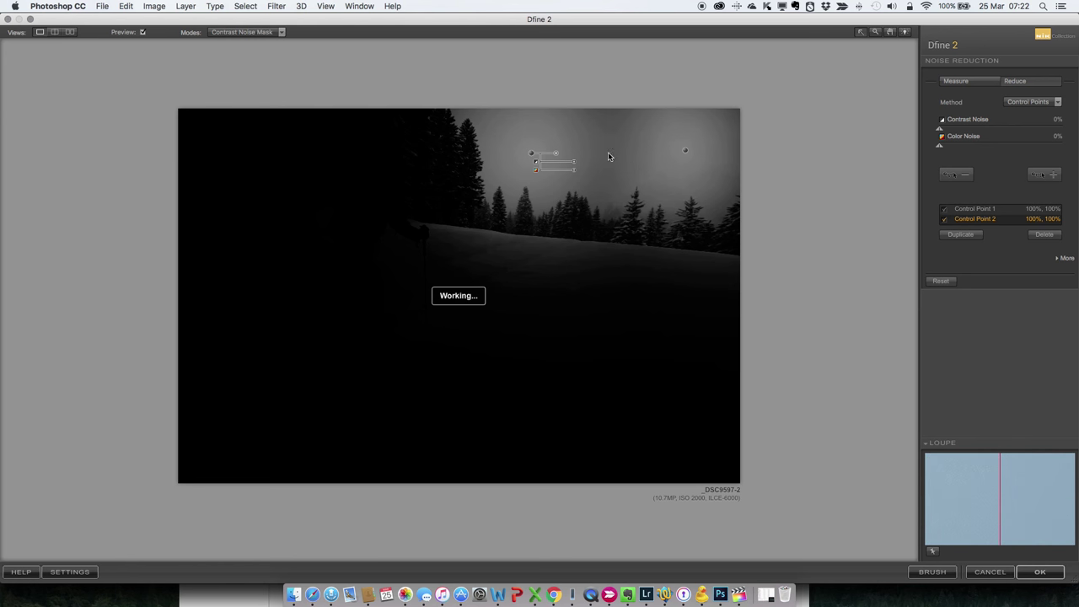
drag(555, 155, 559, 154)
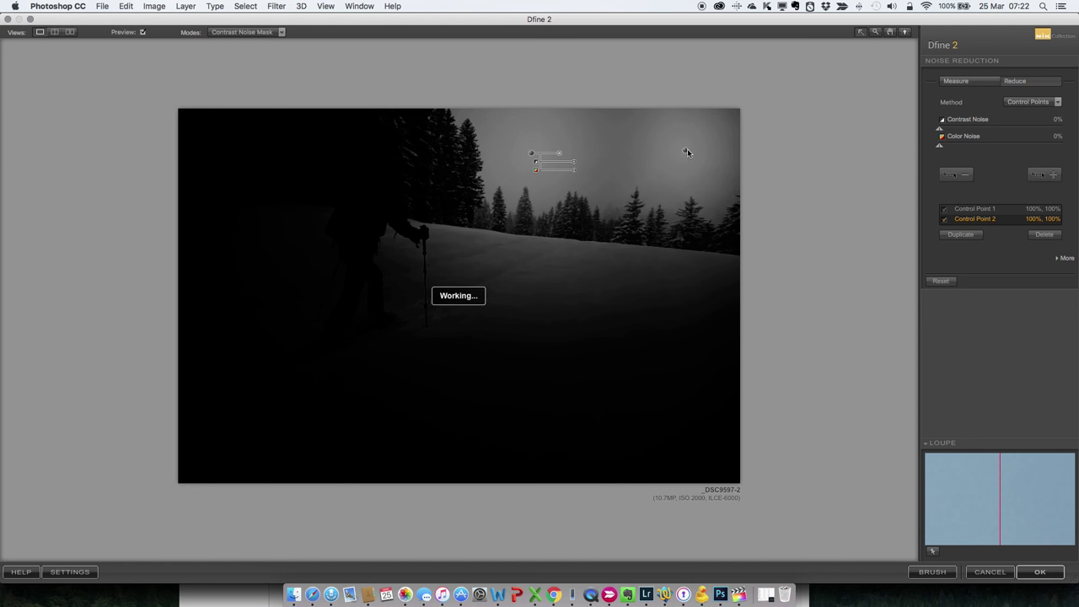
click(686, 151)
drag(661, 157, 659, 155)
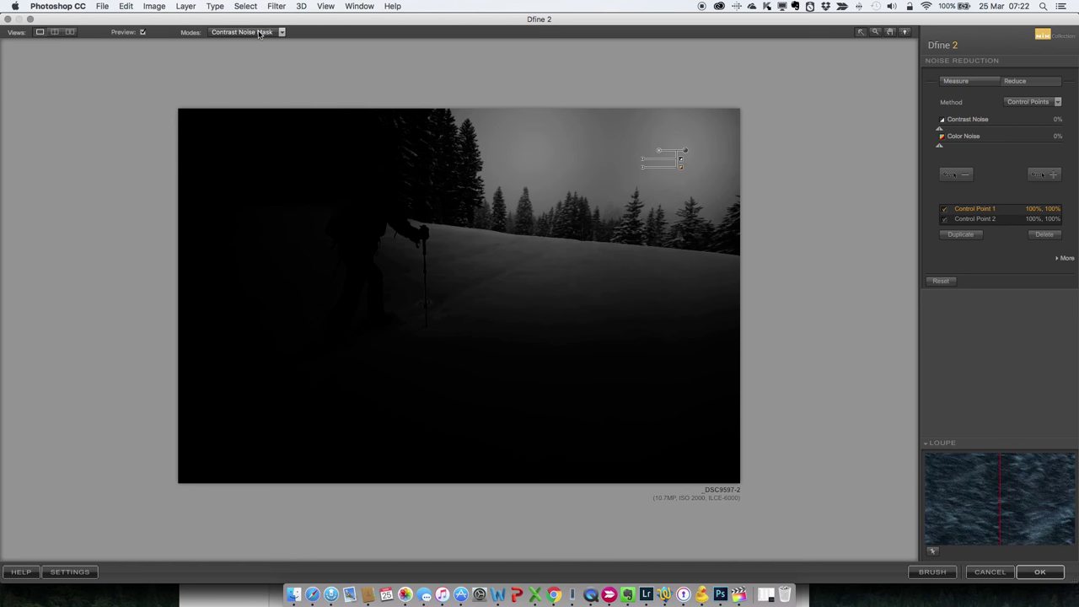
Step: Add control points on the right, lower-left, lower-right and left-side snow
click(643, 290)
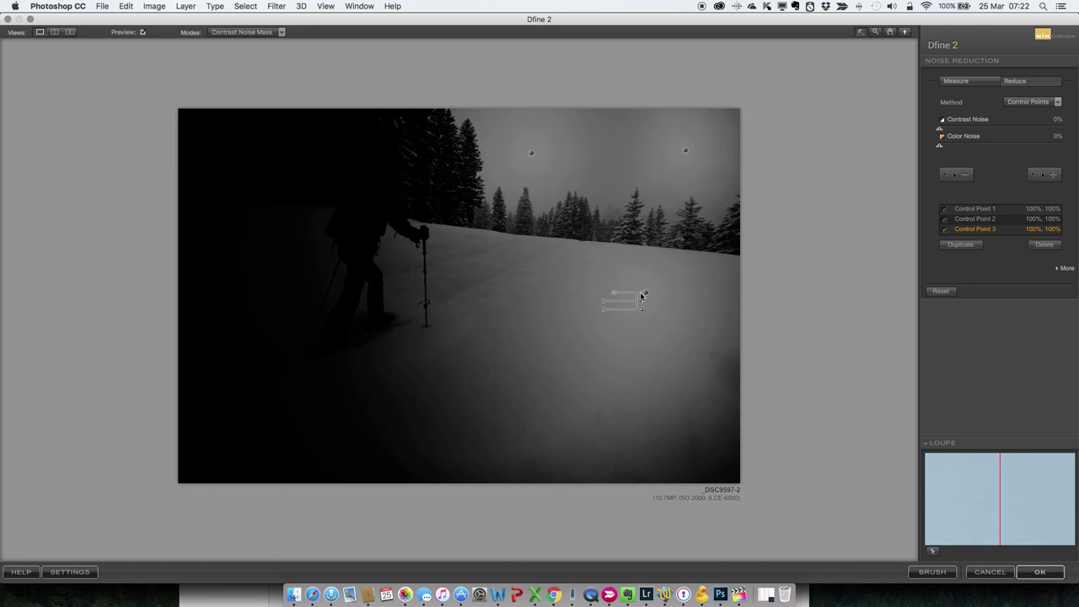
drag(642, 293, 627, 296)
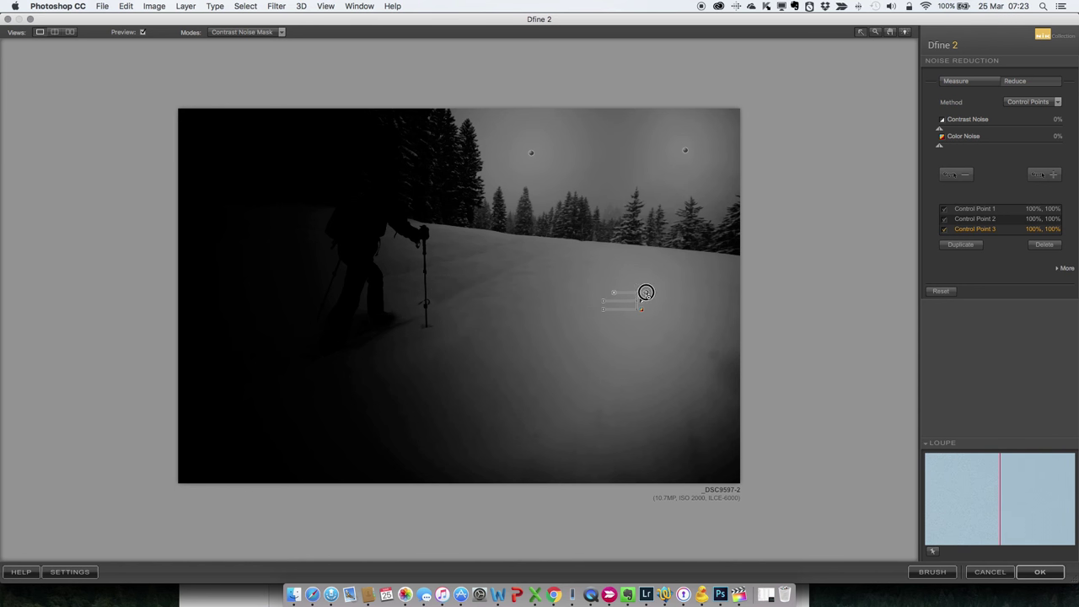
drag(645, 293, 301, 445)
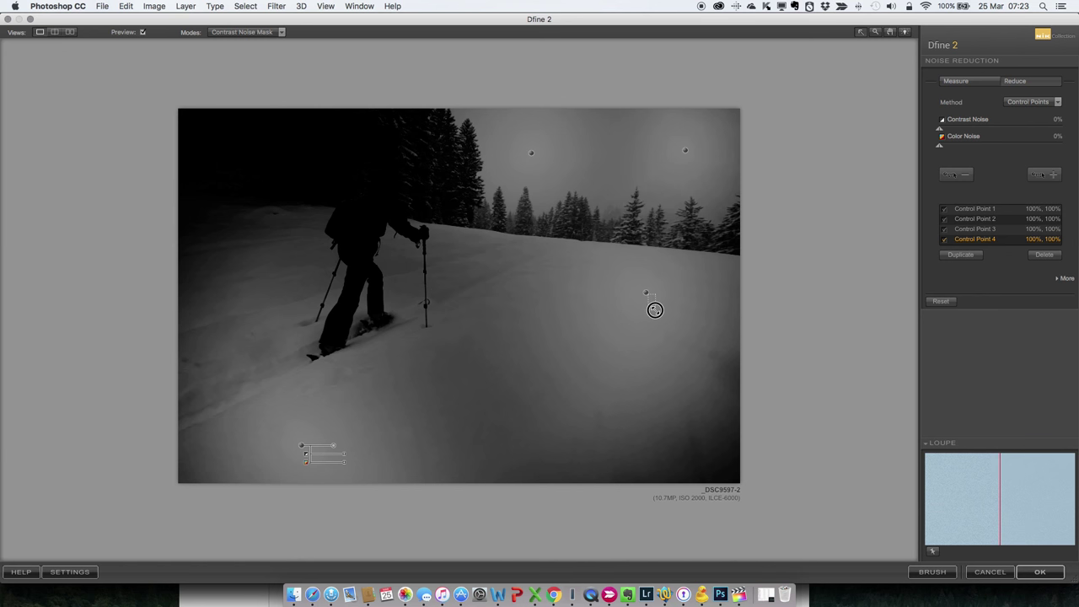
drag(675, 349, 694, 445)
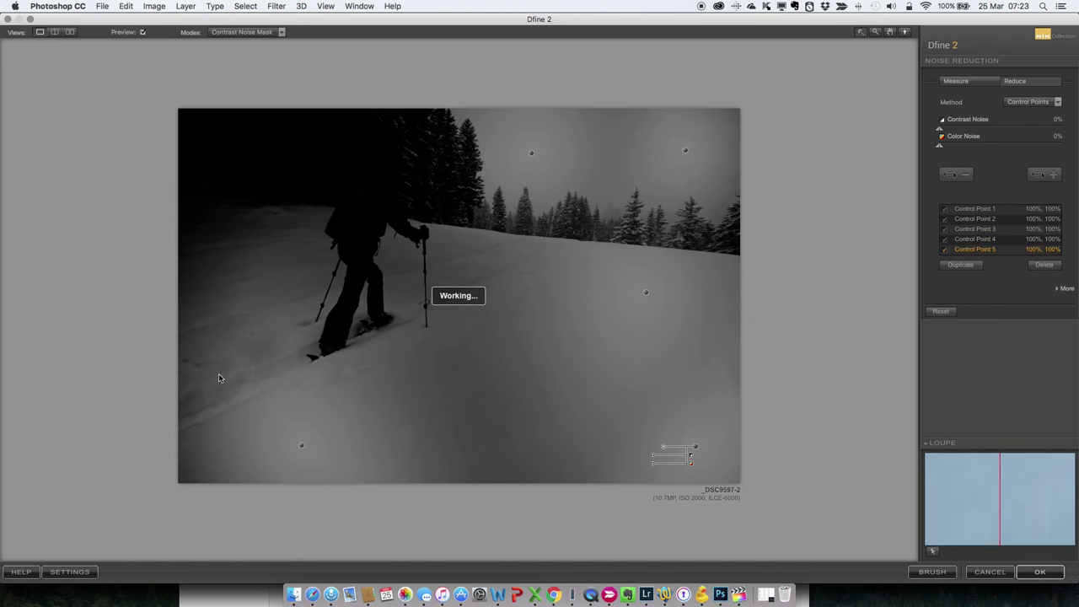
drag(226, 295, 216, 271)
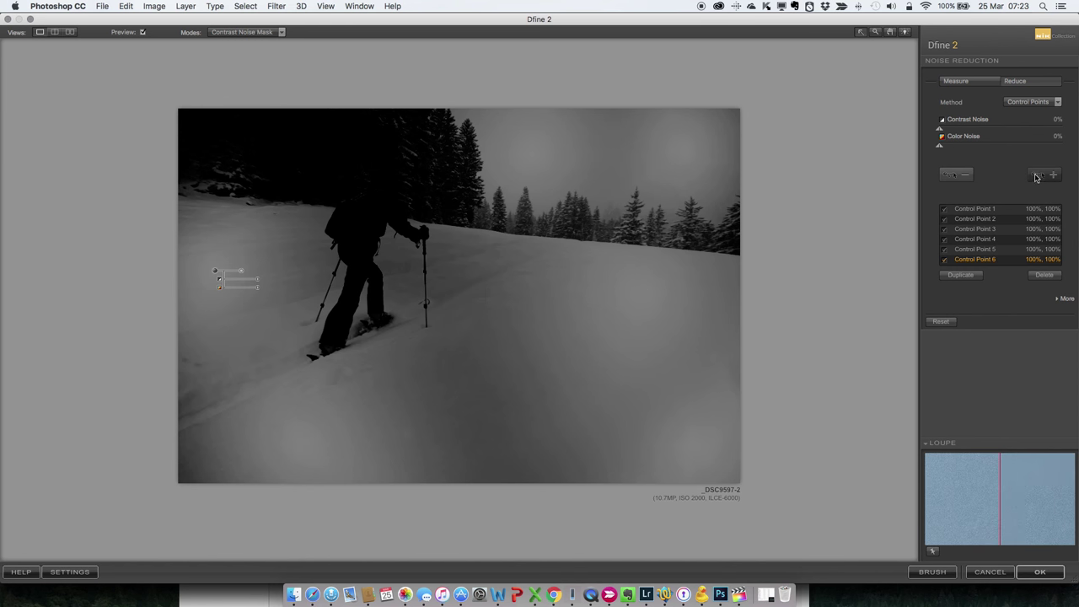
Step: Add a control point on the skier's green trousers and widen it to cover the whole skier
click(360, 278)
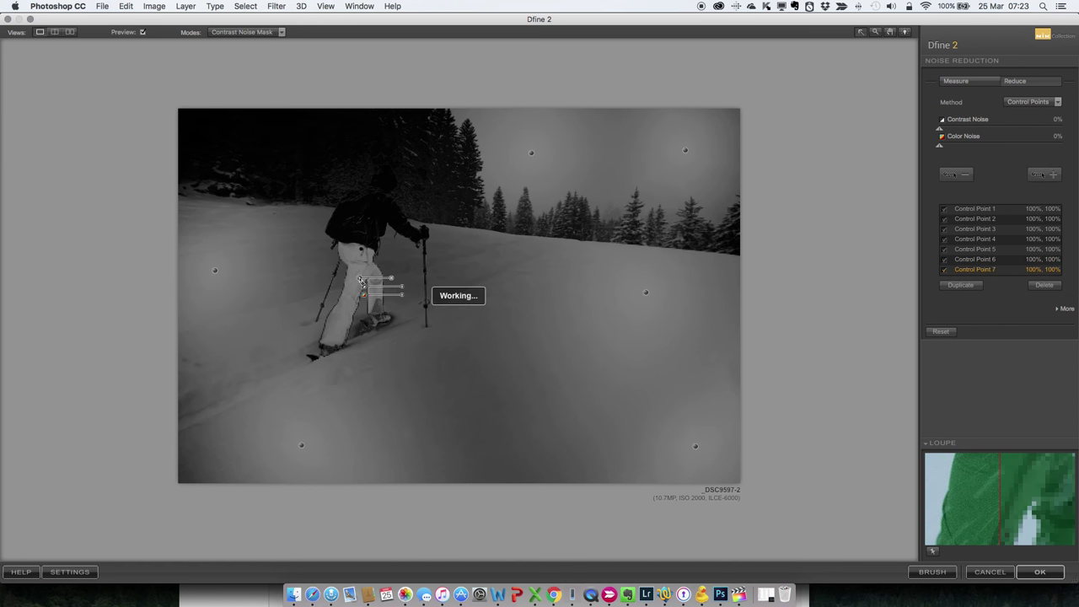
drag(385, 281, 381, 282)
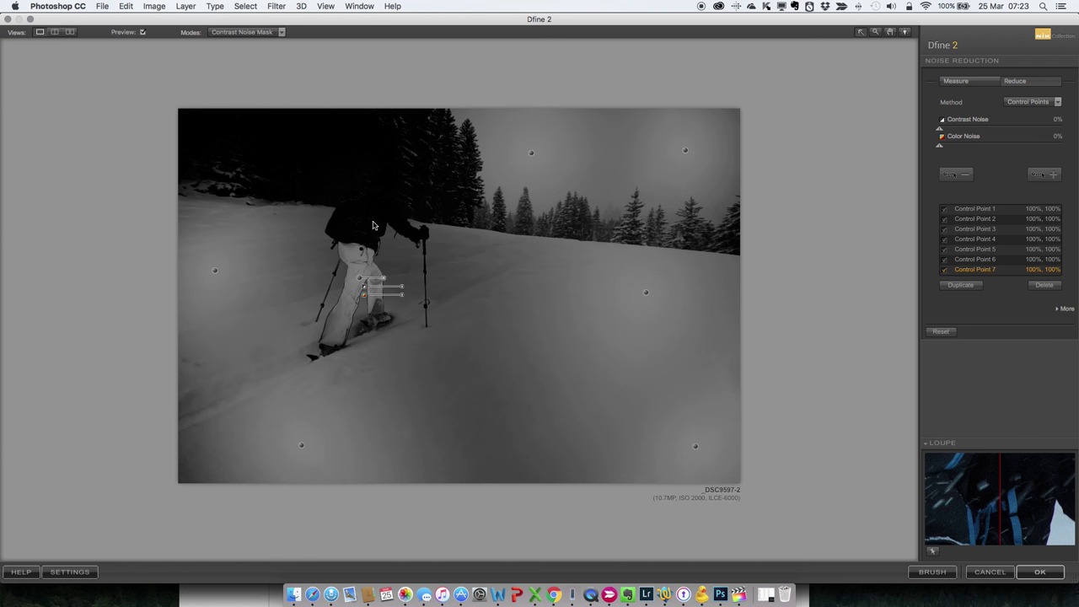
click(266, 32)
Step: Compare split RGB before/after at 100% over skier and snow, fit the photo, then exit Dfine 2
click(255, 47)
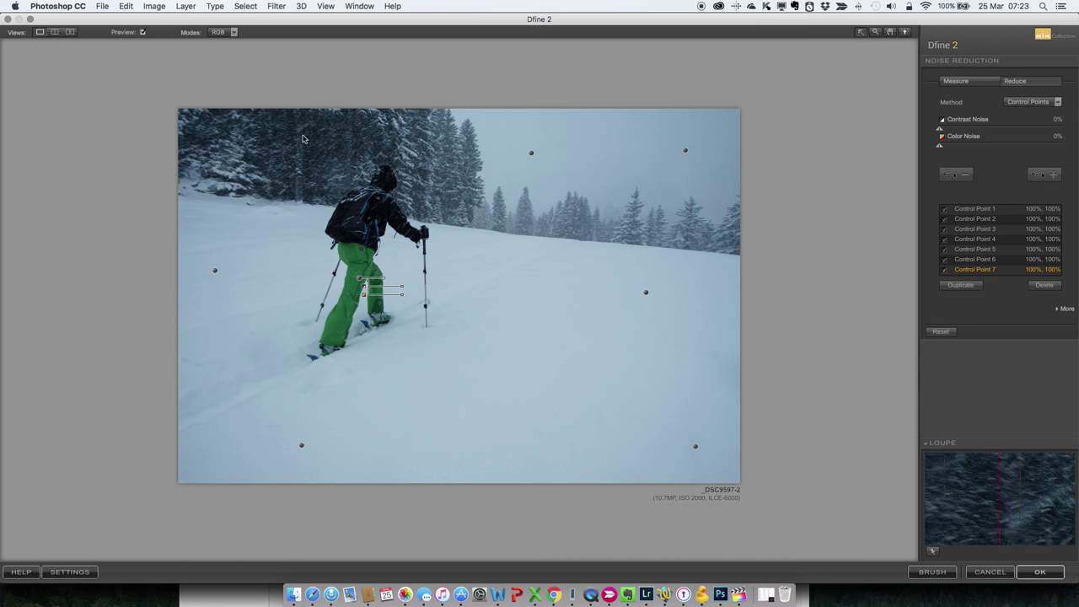
click(55, 32)
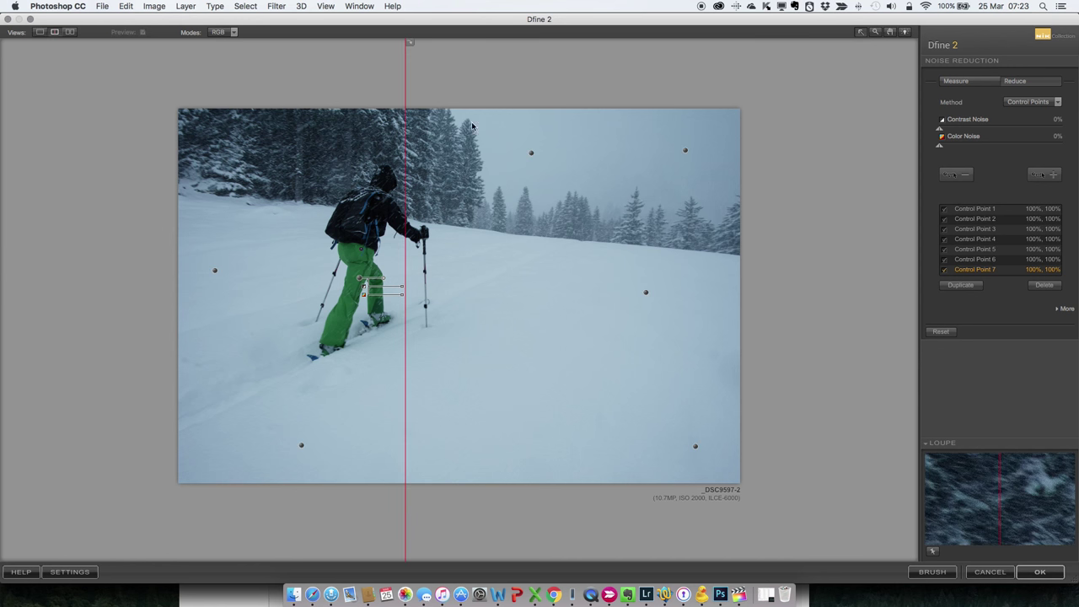
click(373, 234)
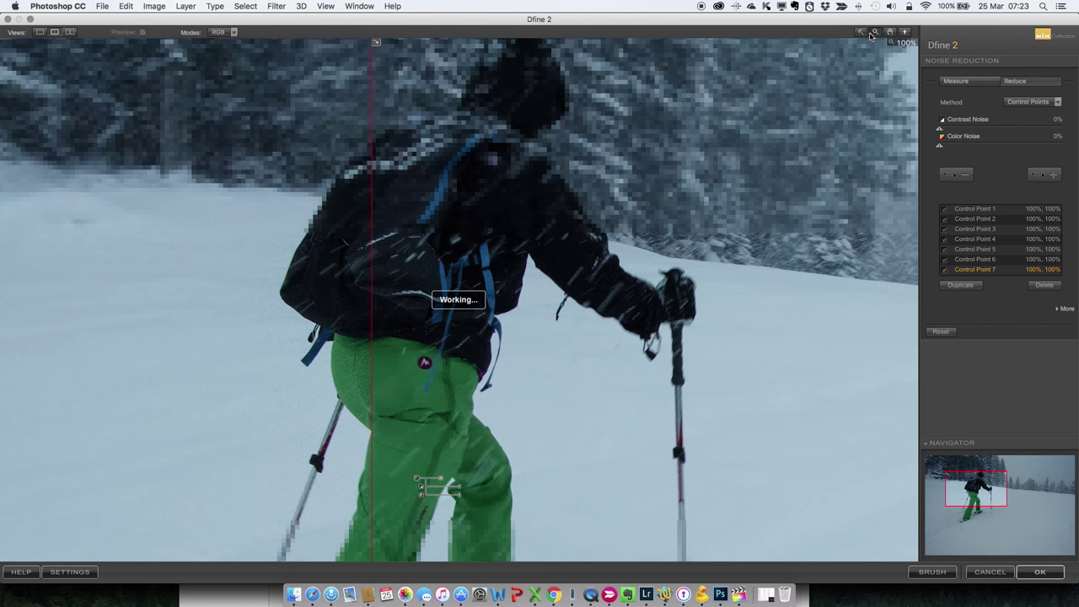
drag(480, 169, 405, 180)
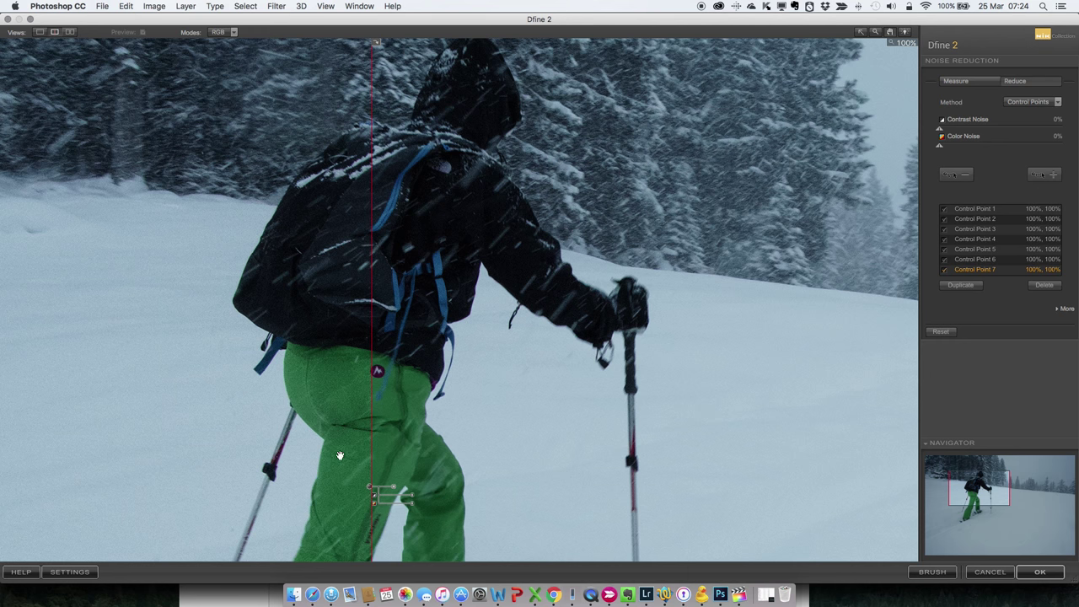
drag(340, 455, 29, 258)
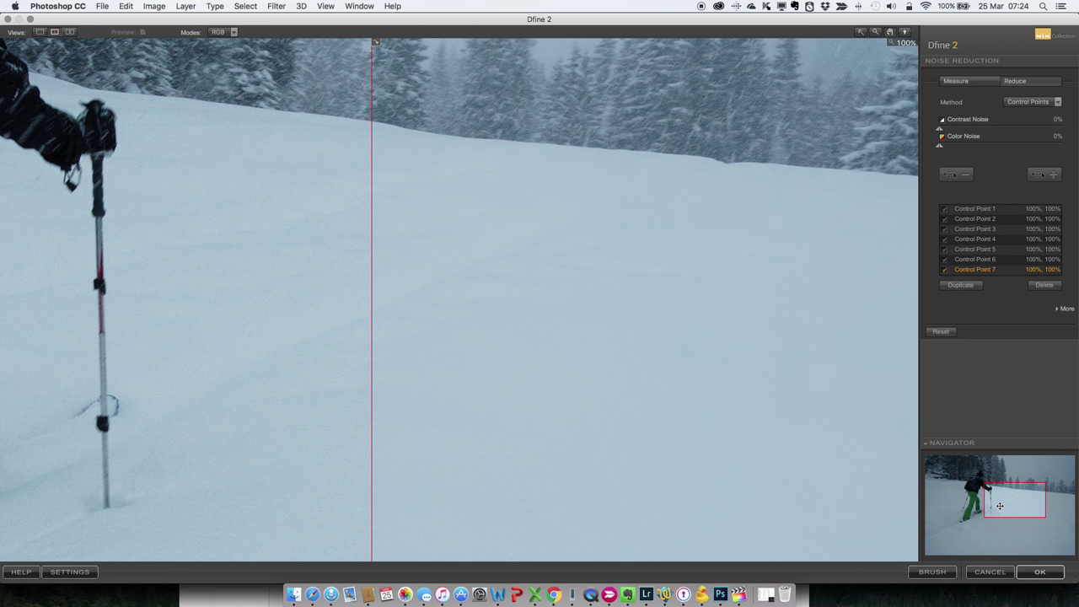
click(875, 34)
click(642, 143)
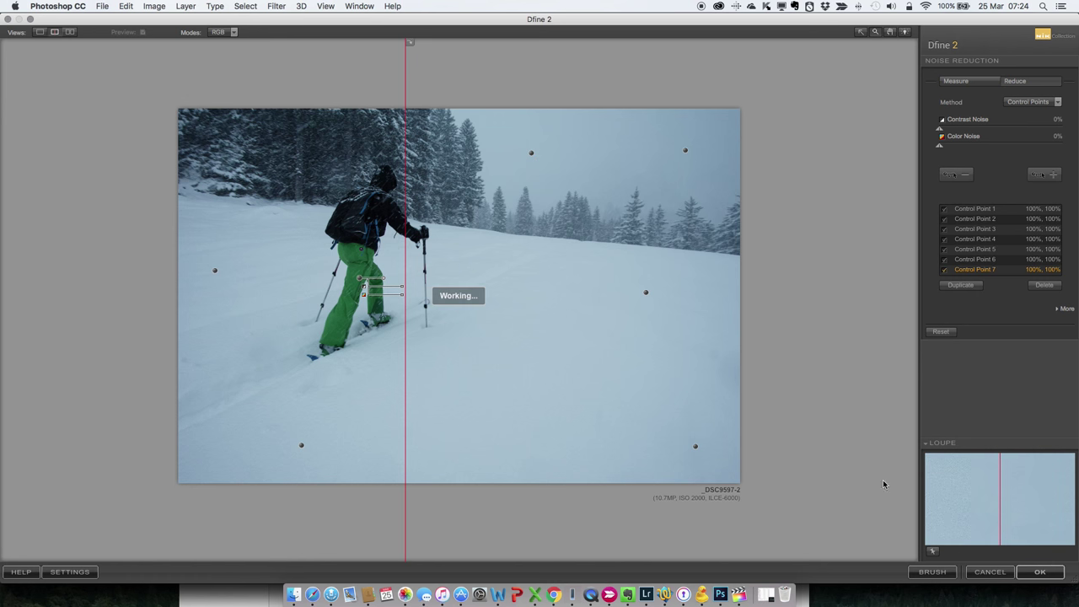
click(985, 573)
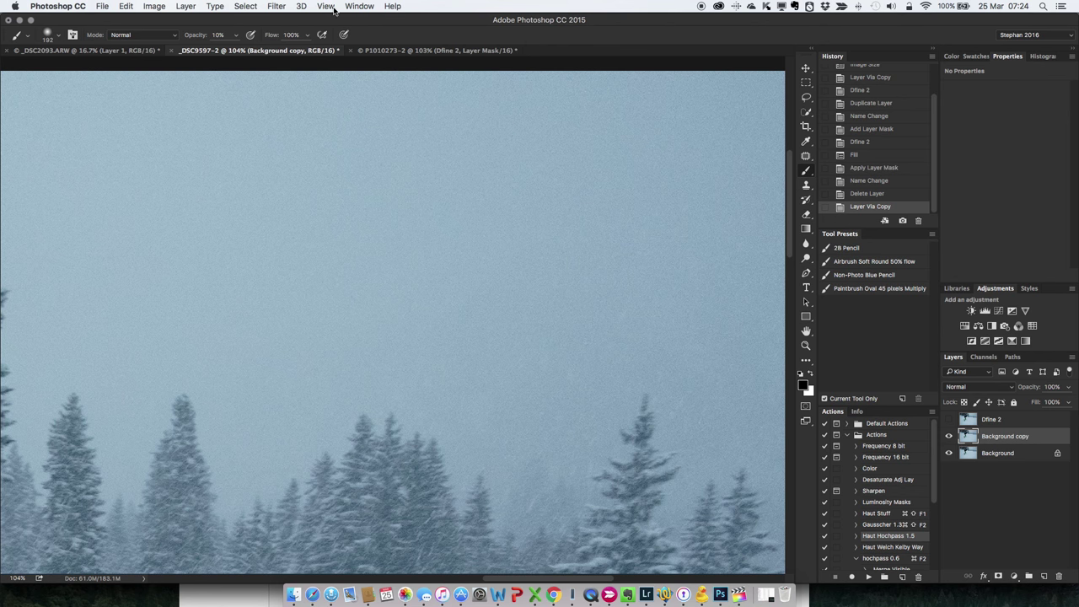
Step: Switch to the P1010273-2 night portrait, hide its Dfine 2 layer, and zoom onto the man's face
click(390, 50)
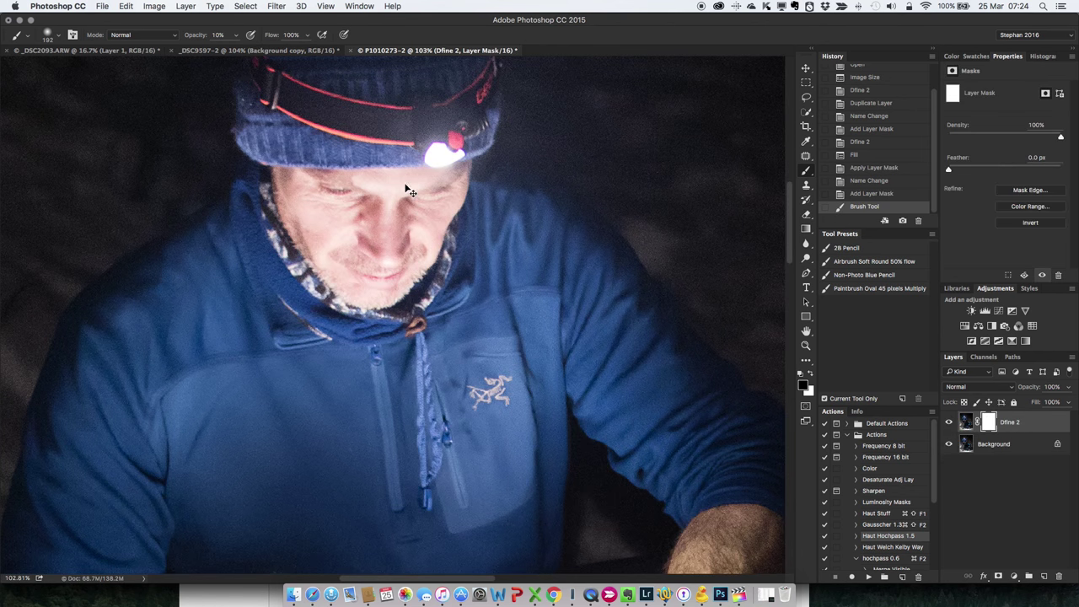
scroll(420, 192, down, 5)
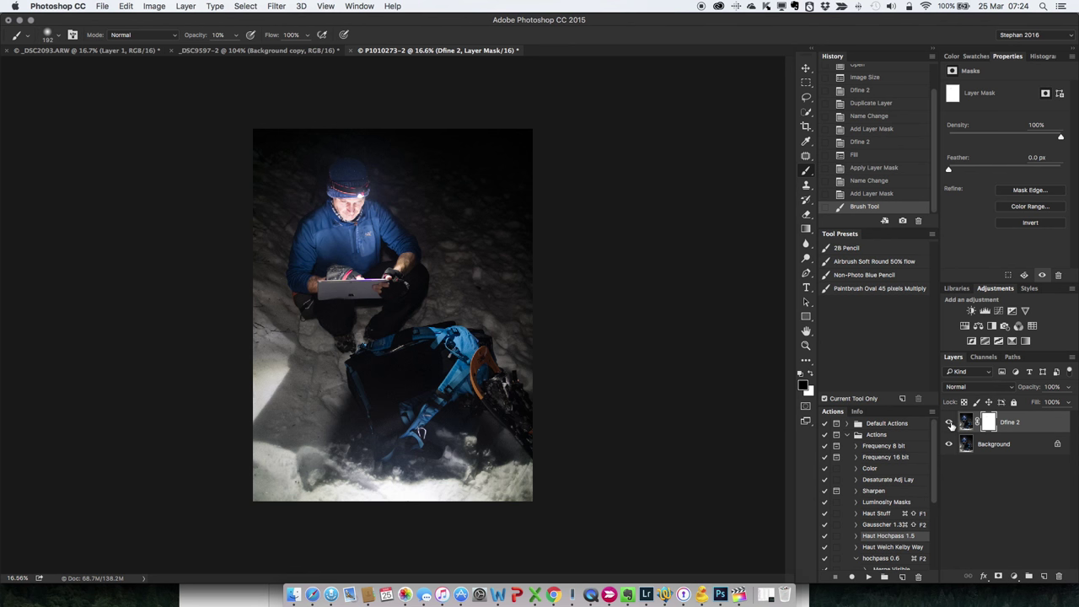
click(949, 423)
scroll(359, 257, up, 3)
scroll(353, 238, up, 2)
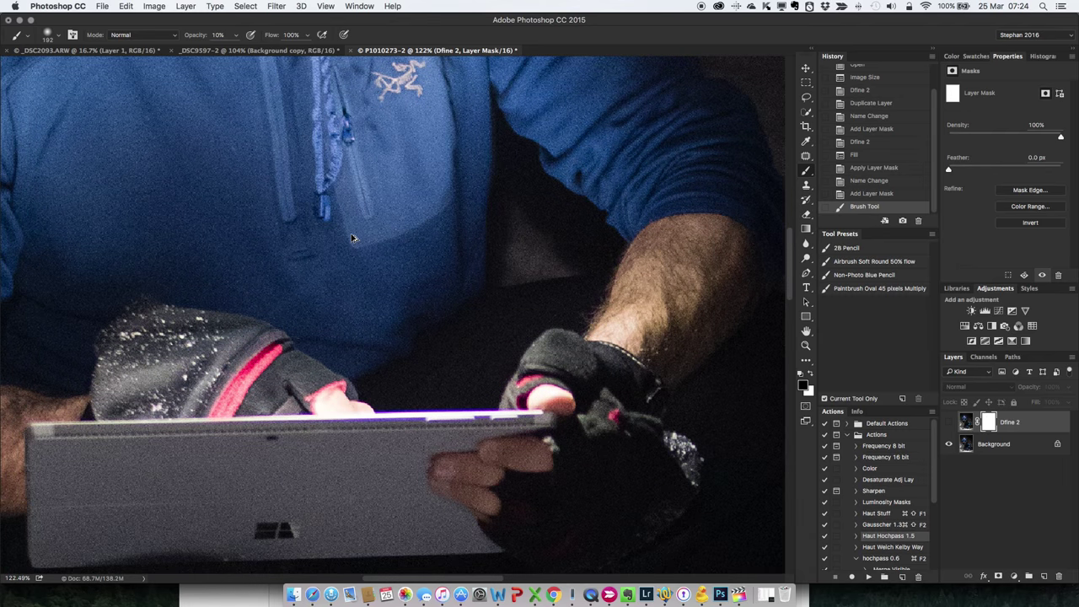
scroll(353, 238, down, 1)
scroll(353, 238, down, 1)
scroll(353, 237, down, 1)
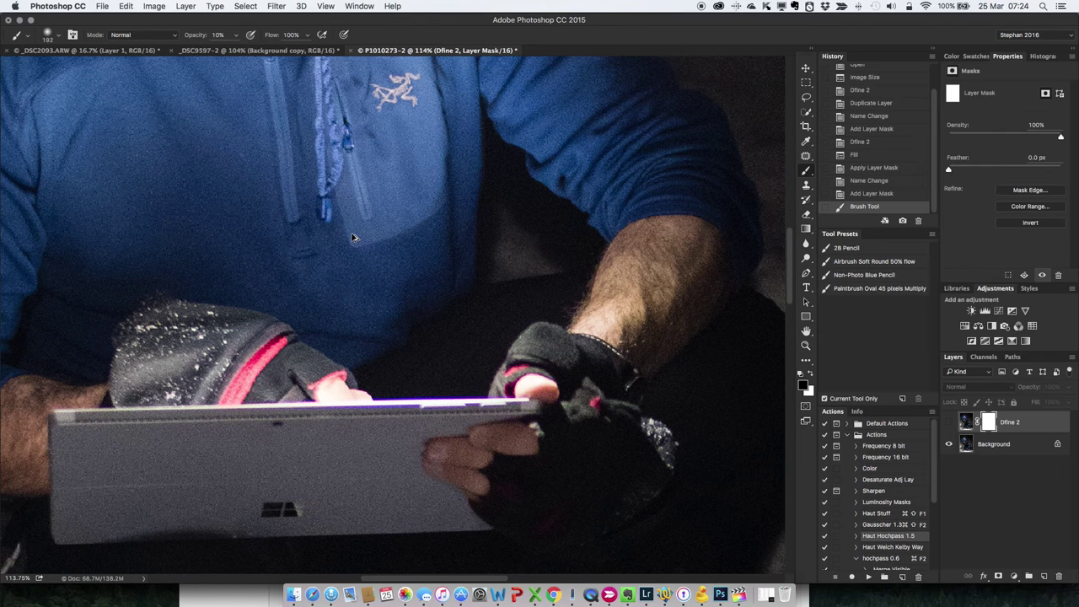
scroll(353, 238, down, 1)
scroll(353, 238, down, 2)
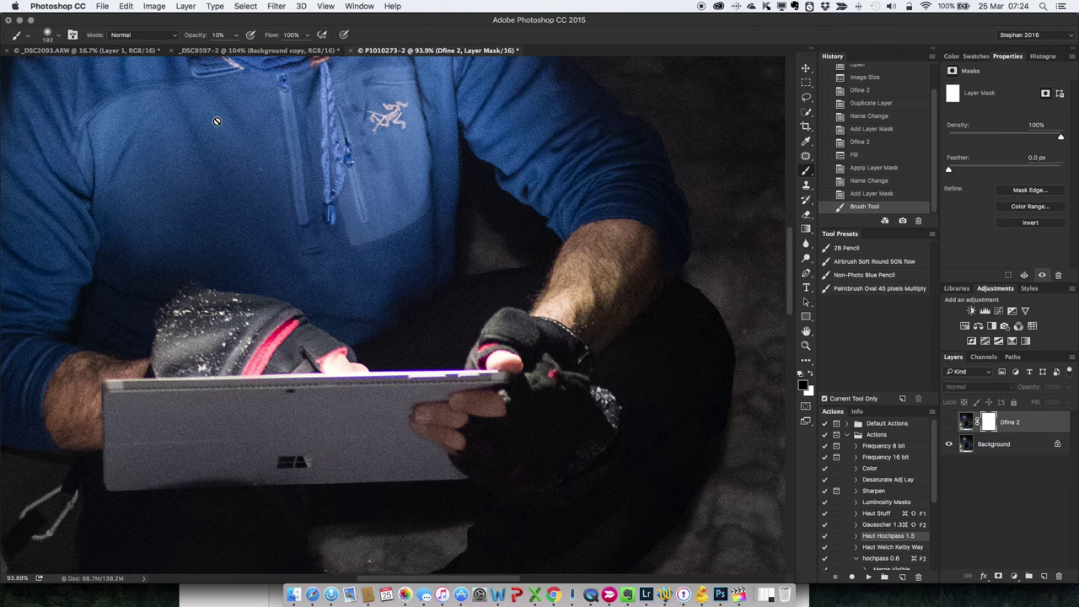
drag(268, 118, 337, 373)
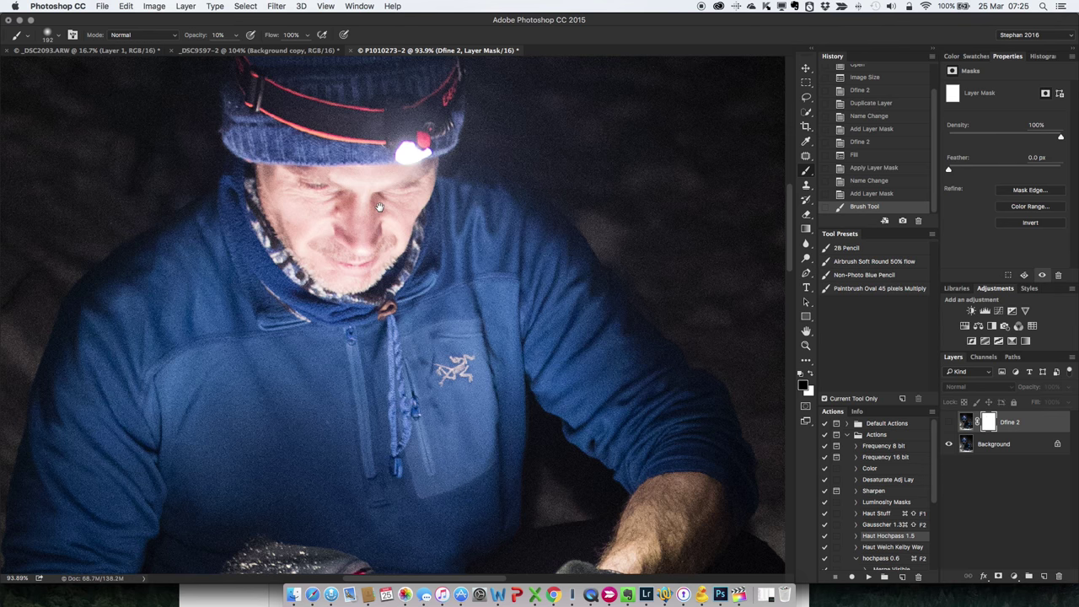
Step: Select the night portrait's Background layer and launch Nik Collection Dfine 2 on it
click(274, 7)
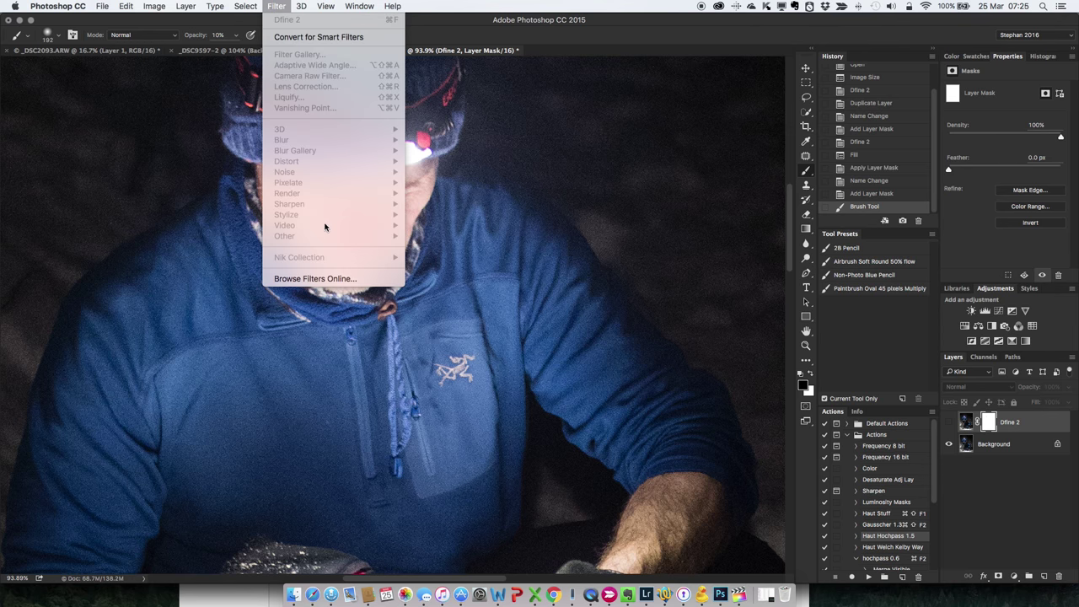
click(605, 208)
click(966, 445)
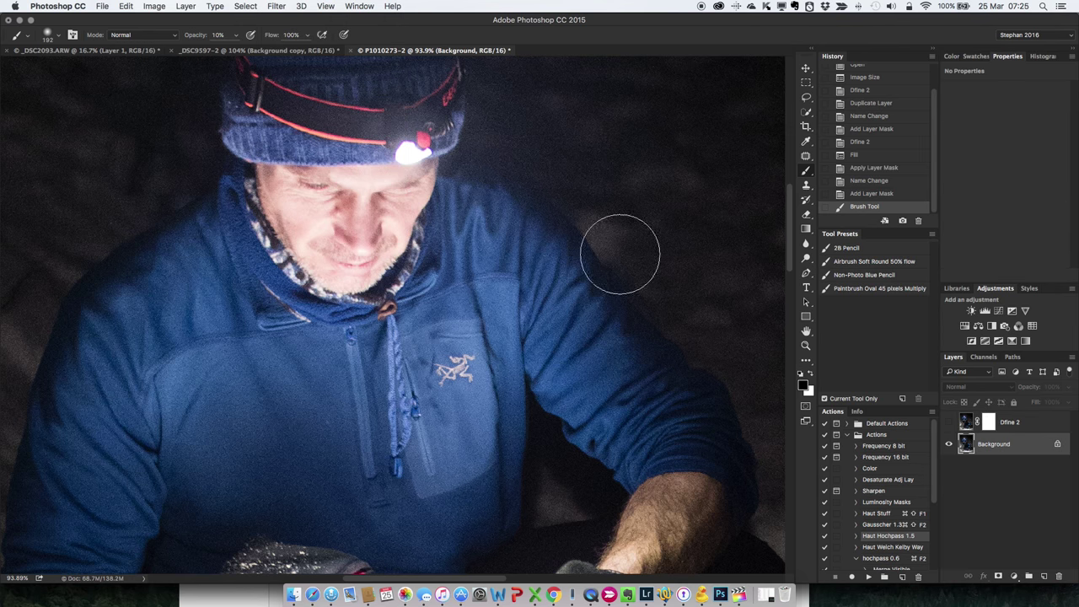
click(276, 6)
mouse_move(299, 257)
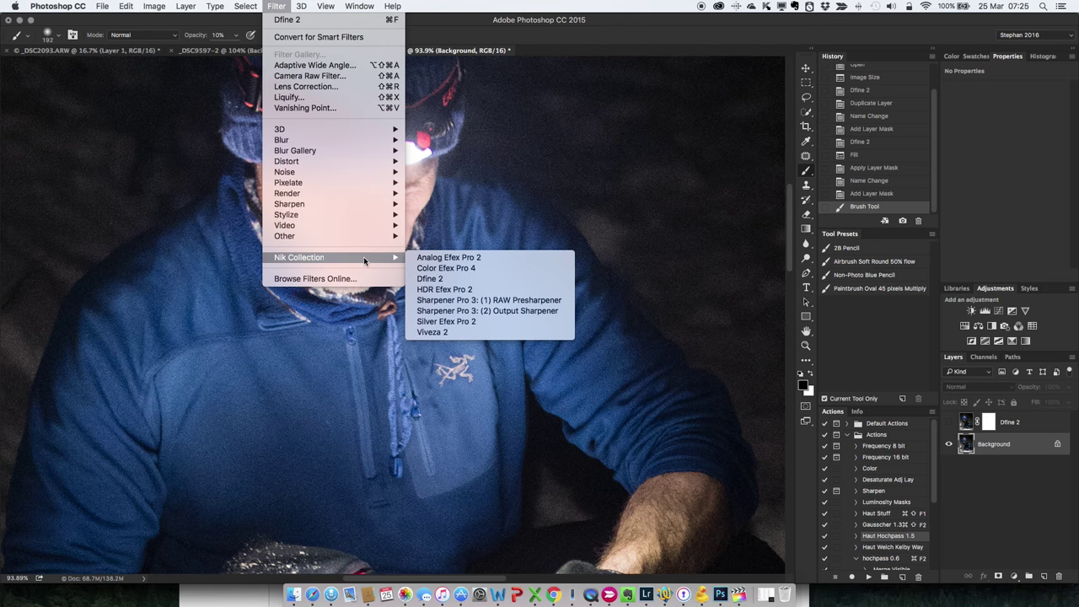
click(441, 278)
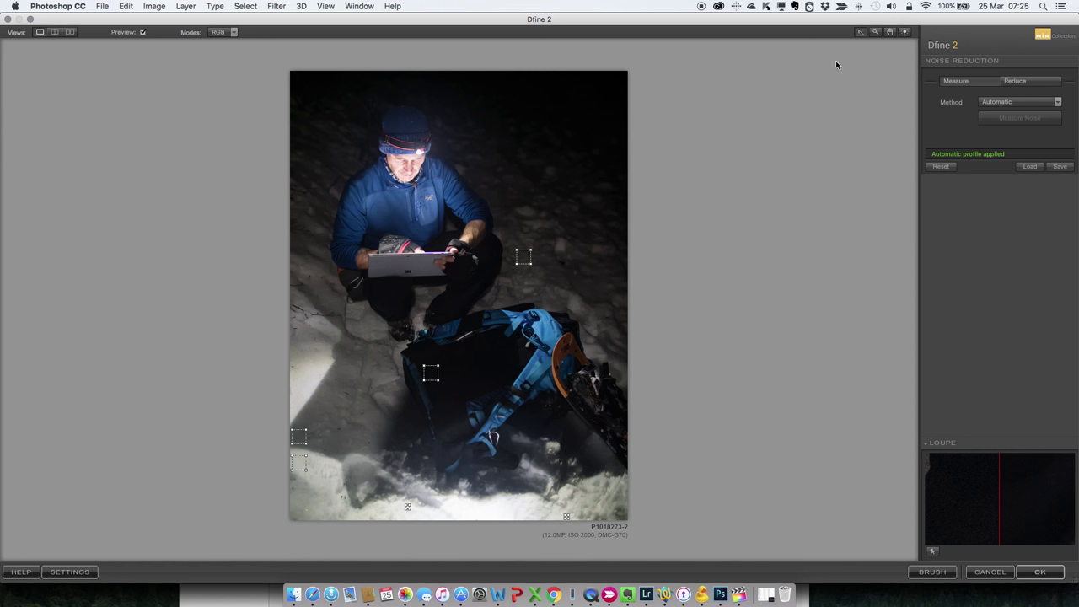
Step: Set the Reduce method to Control Points and place a minus point on the man's face
click(881, 30)
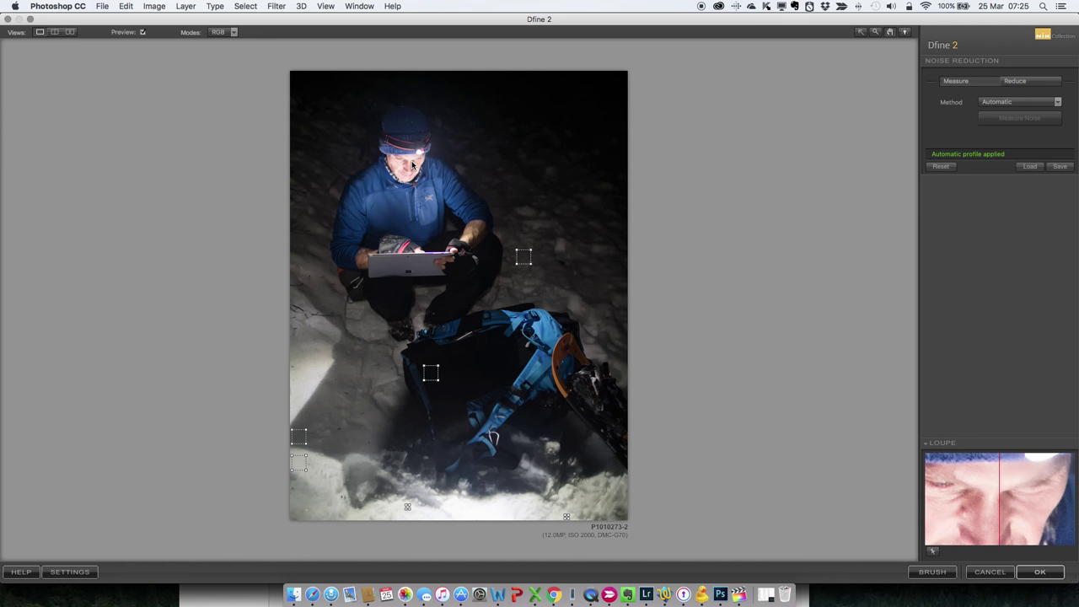
click(1015, 81)
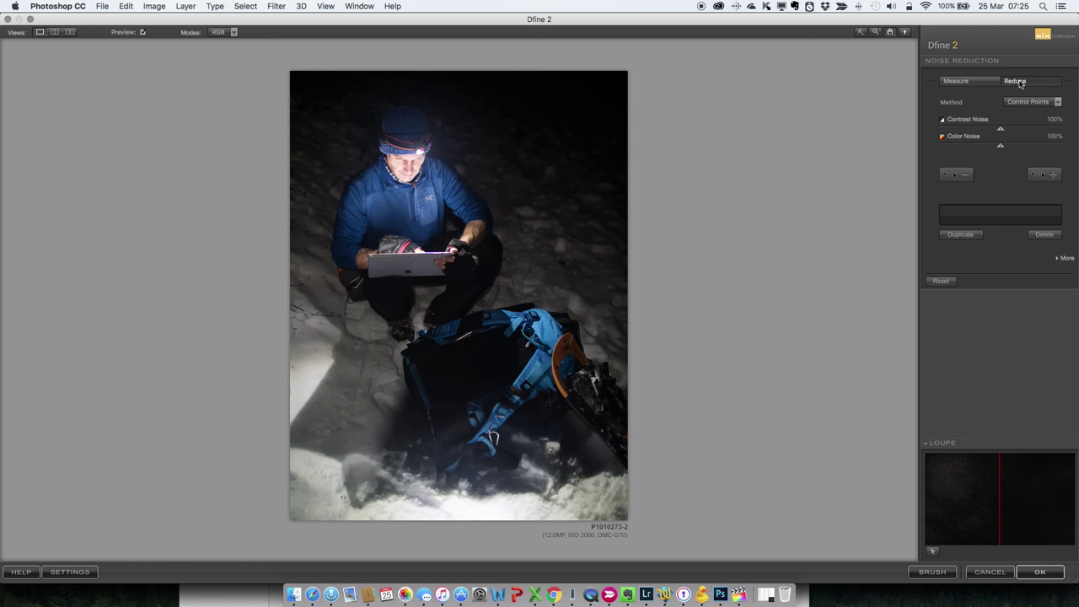
click(961, 178)
click(407, 169)
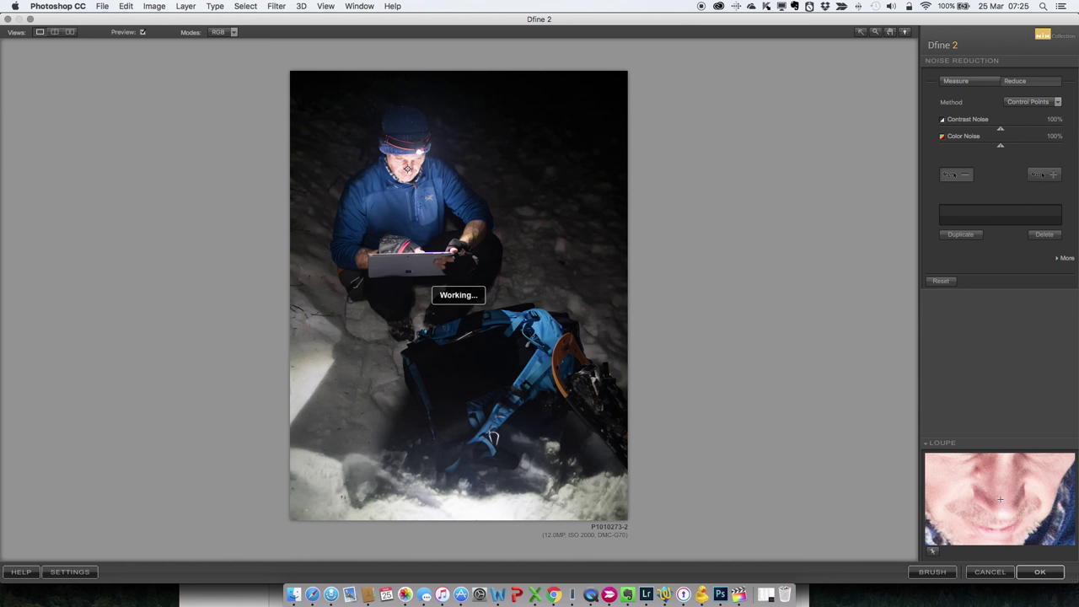
click(437, 173)
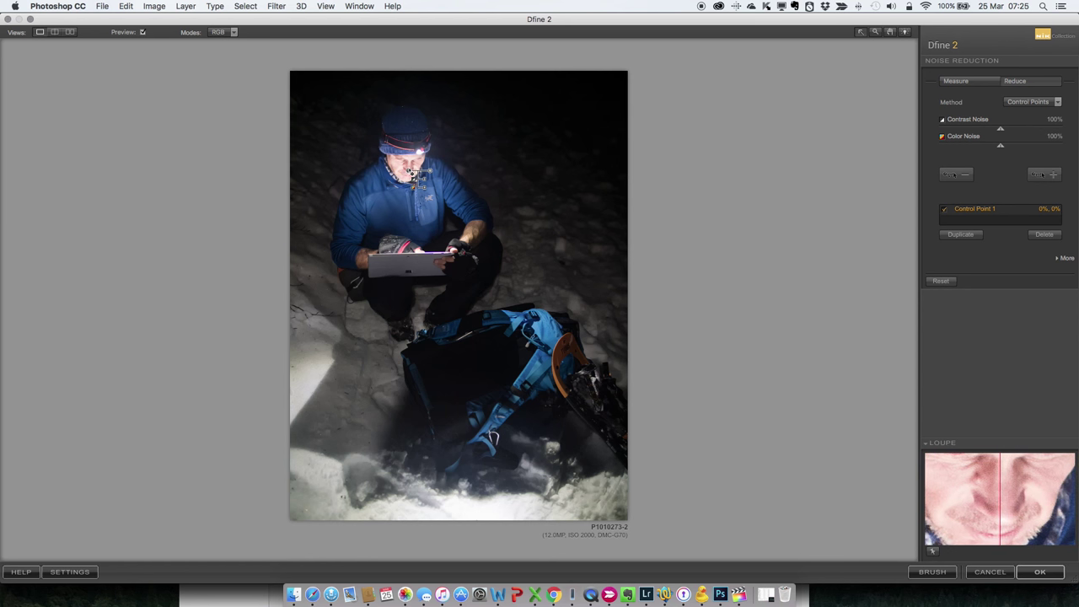
click(230, 32)
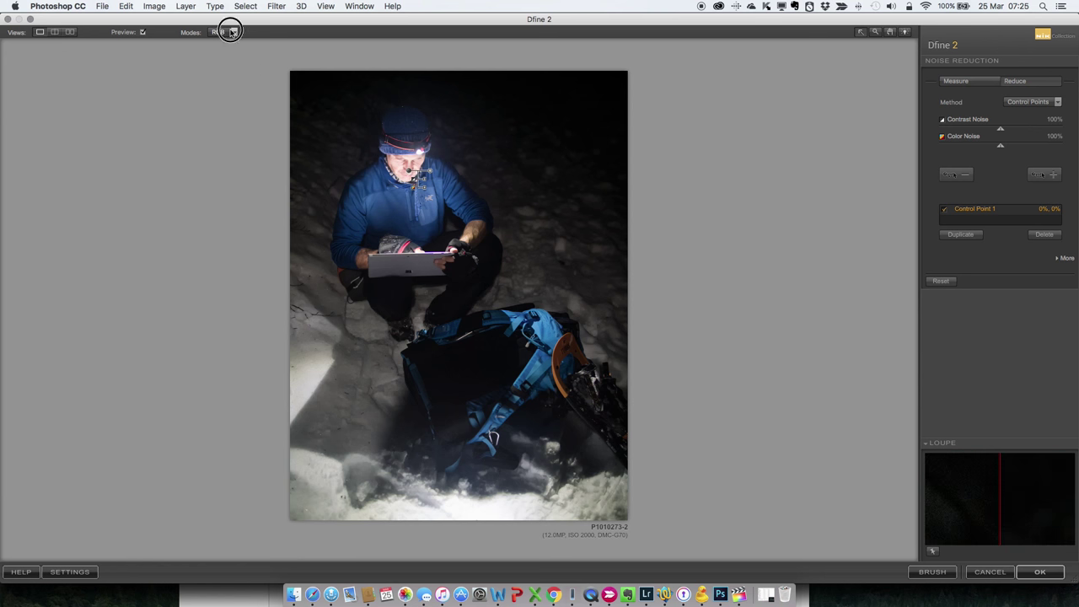
click(241, 137)
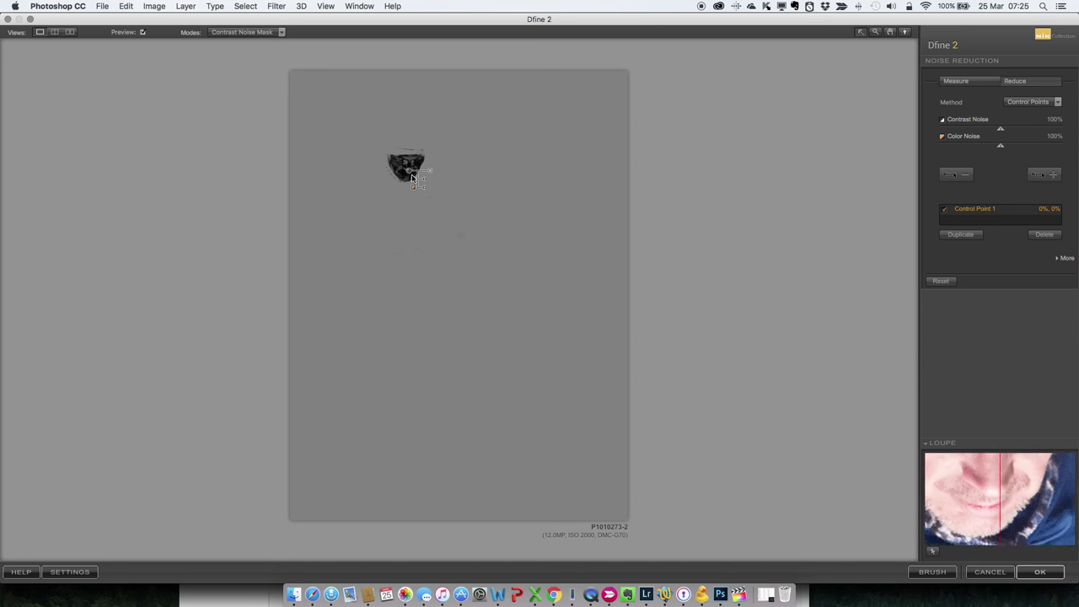
click(282, 33)
click(251, 46)
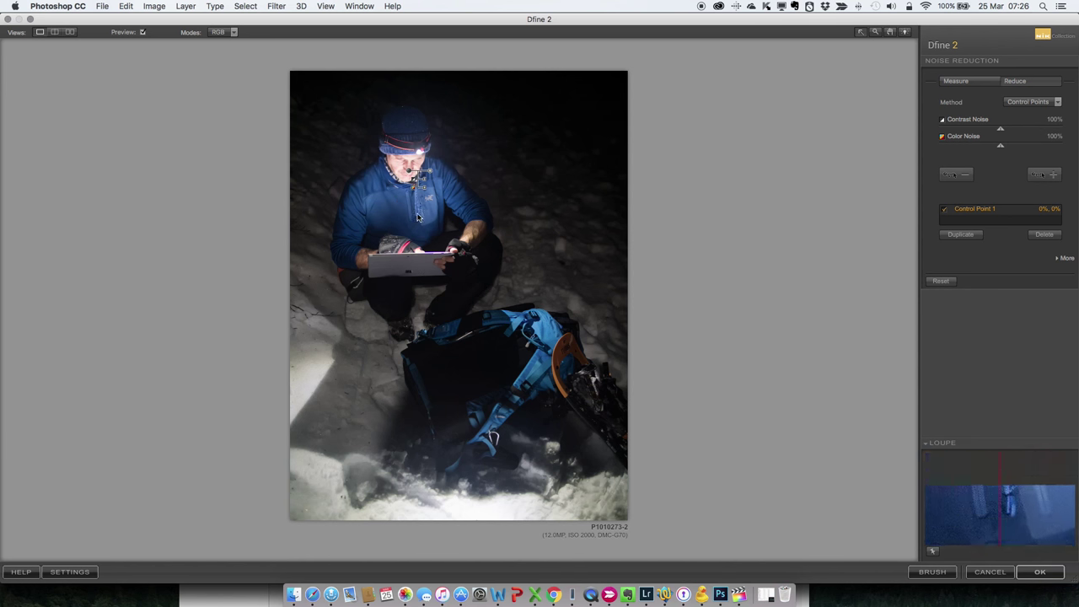
click(1042, 180)
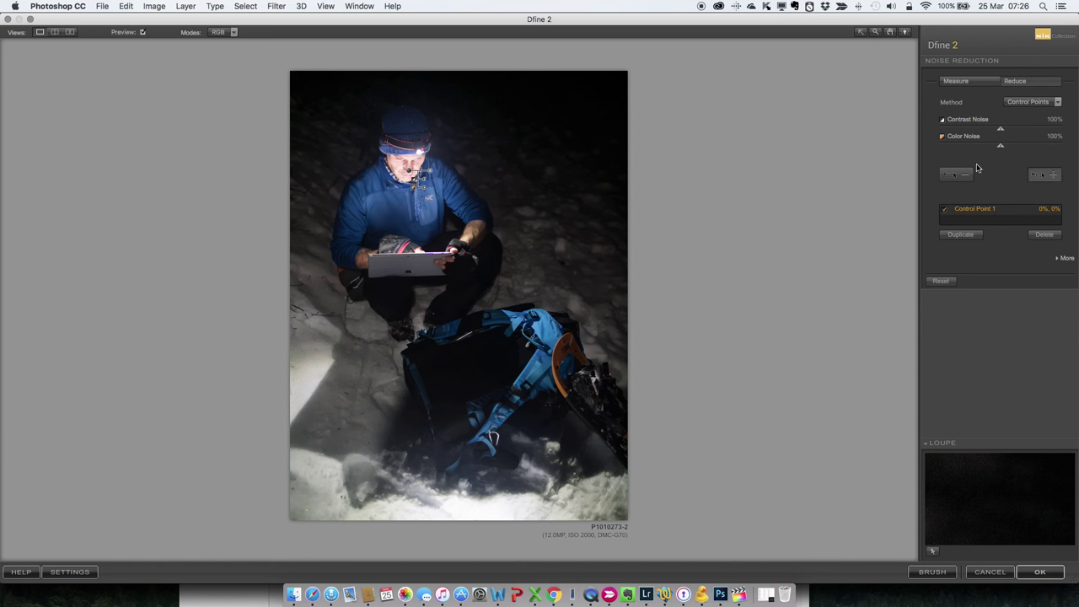
Step: Place control point 2 on the blue jacket with 80% contrast and 72% colour noise
click(400, 220)
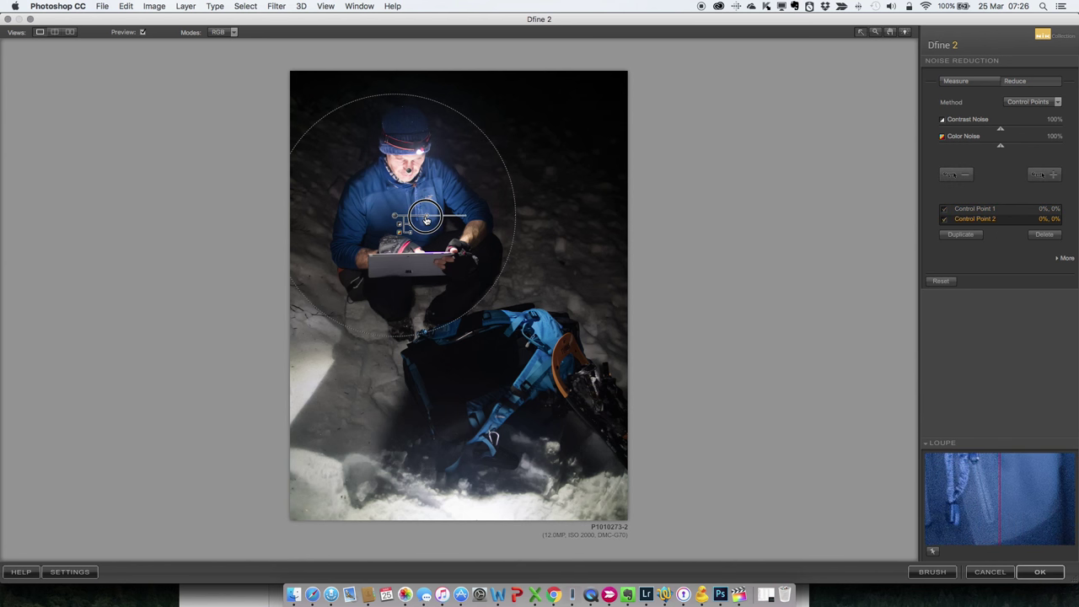
mouse_move(410, 226)
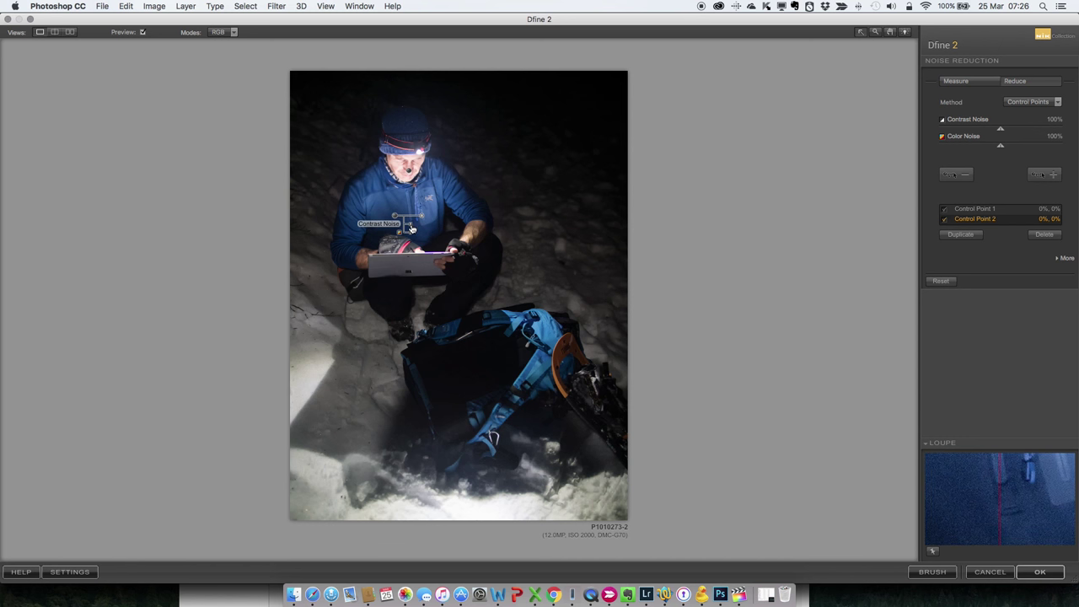
drag(412, 229, 435, 227)
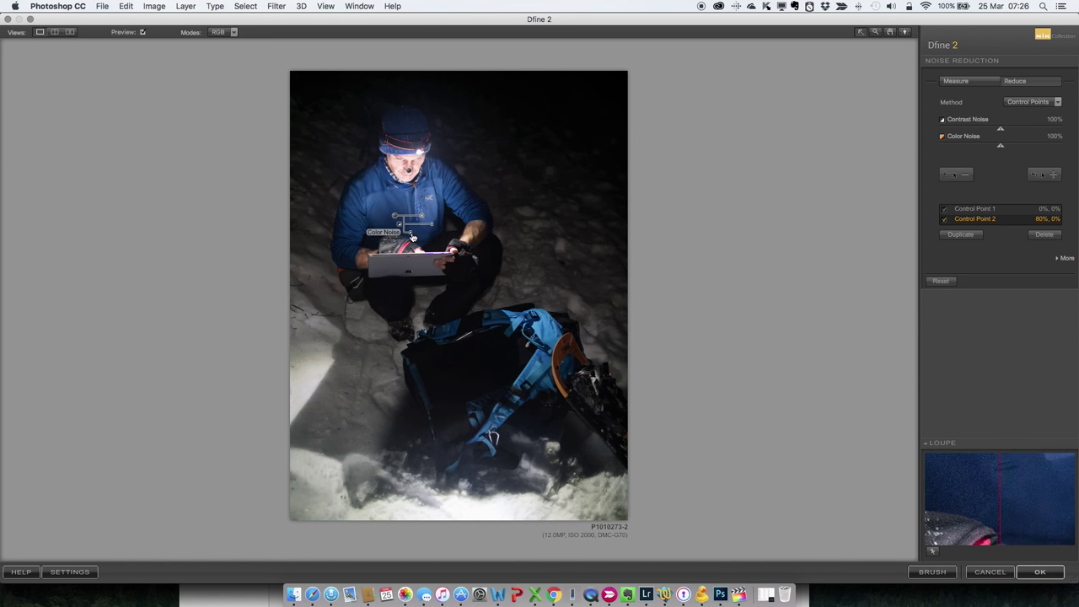
drag(412, 234, 433, 237)
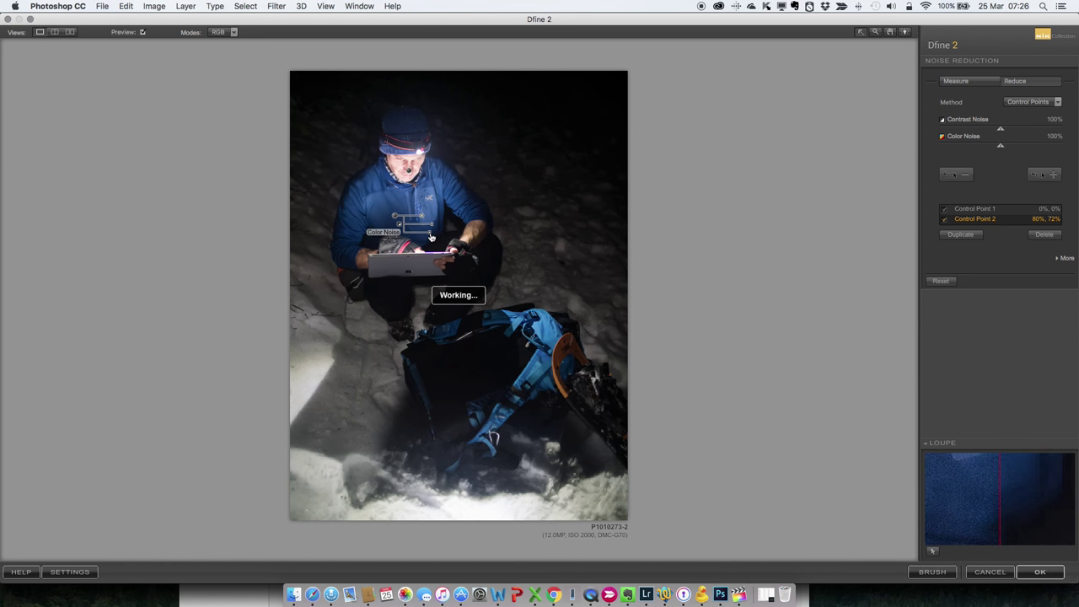
Step: Preview the contrast noise mask to check the effect of both control points
click(235, 33)
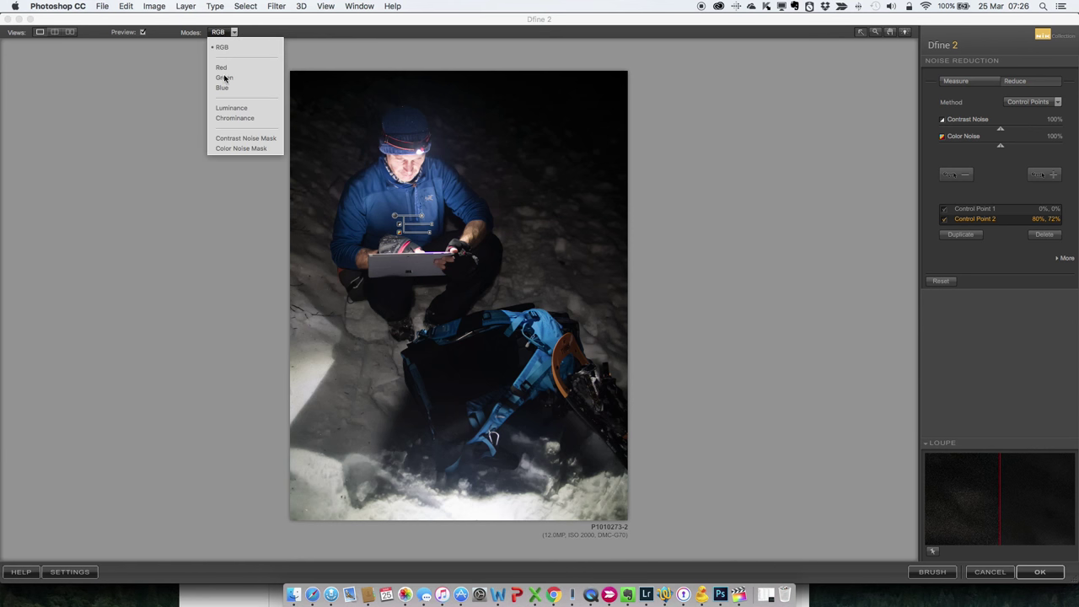
click(237, 140)
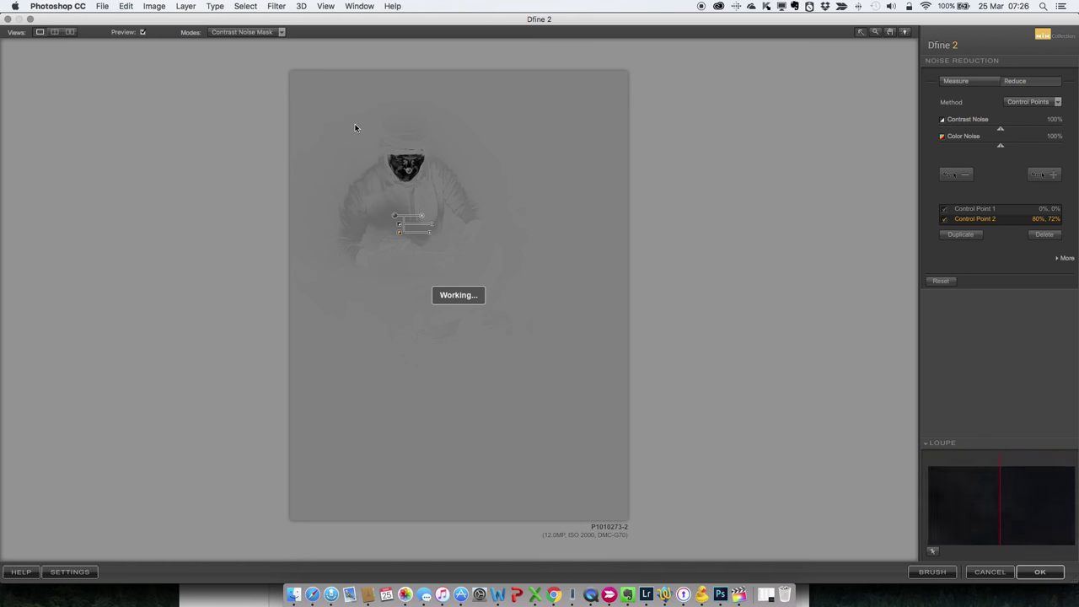
click(282, 32)
Step: Return the Dfine 2 preview mode to the full-colour RGB photo
click(249, 48)
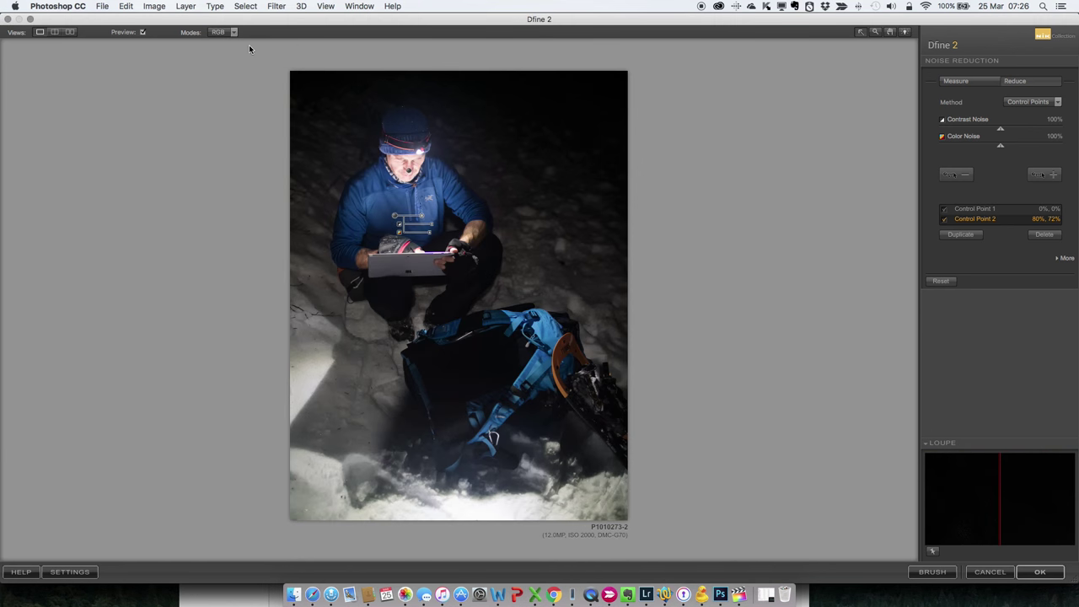